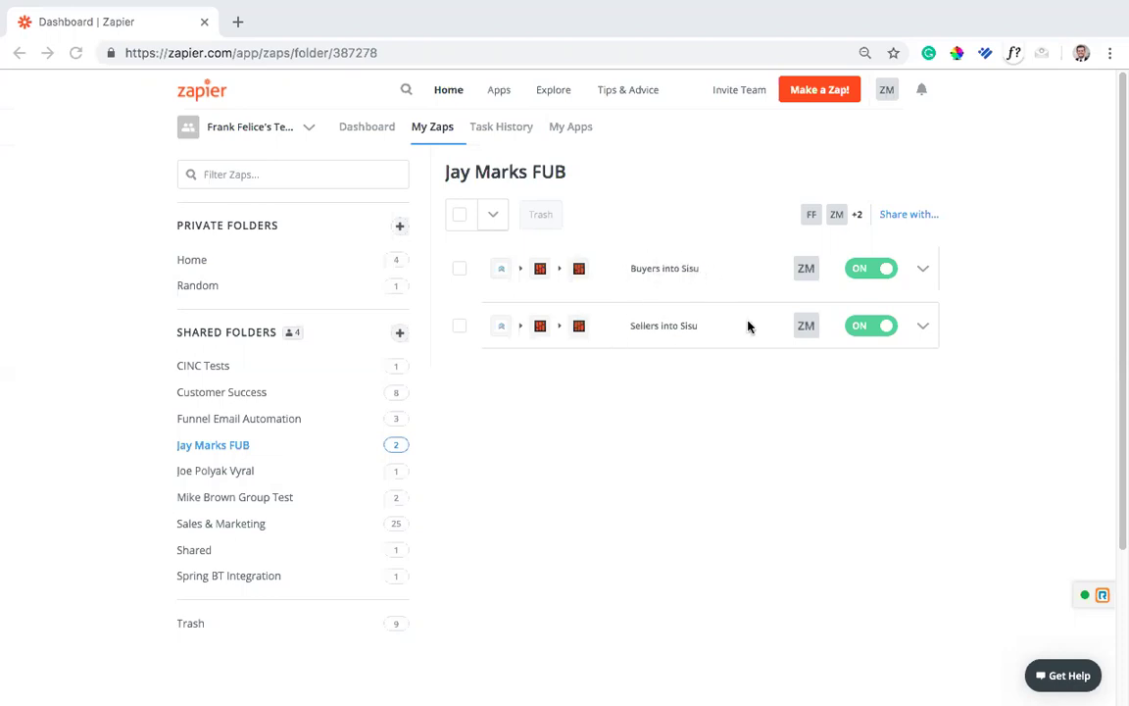
Open the Sellers into Sisu zap and choose Follow Up Boss as its trigger app.
click(677, 326)
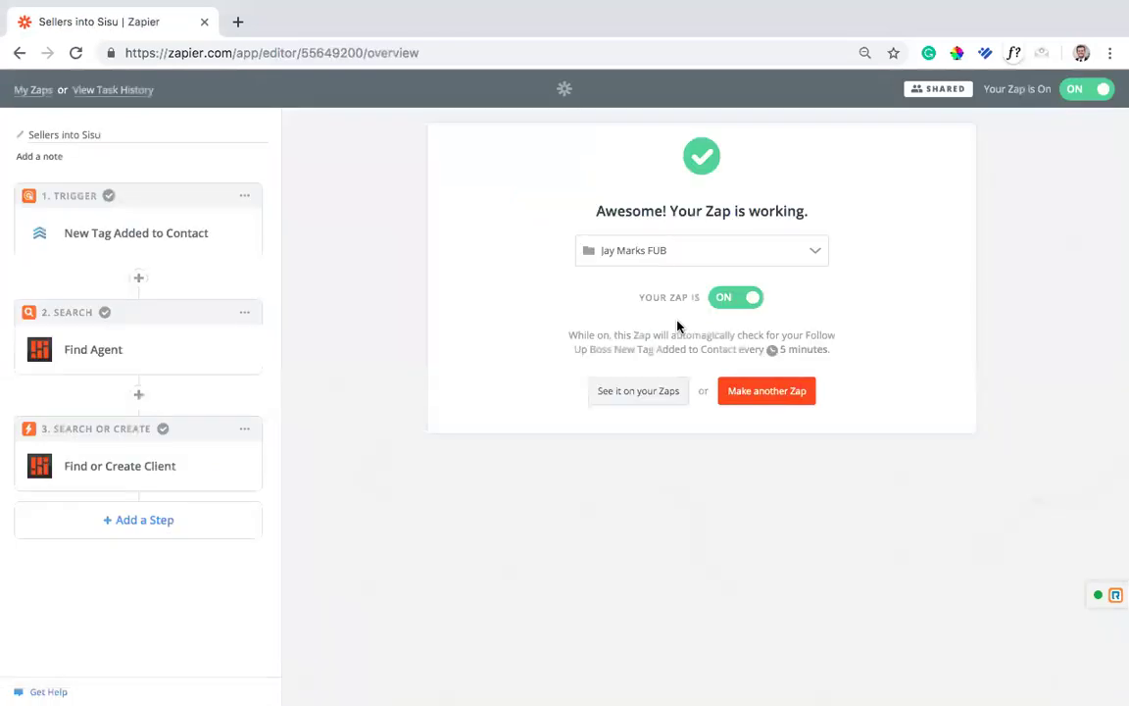
click(141, 240)
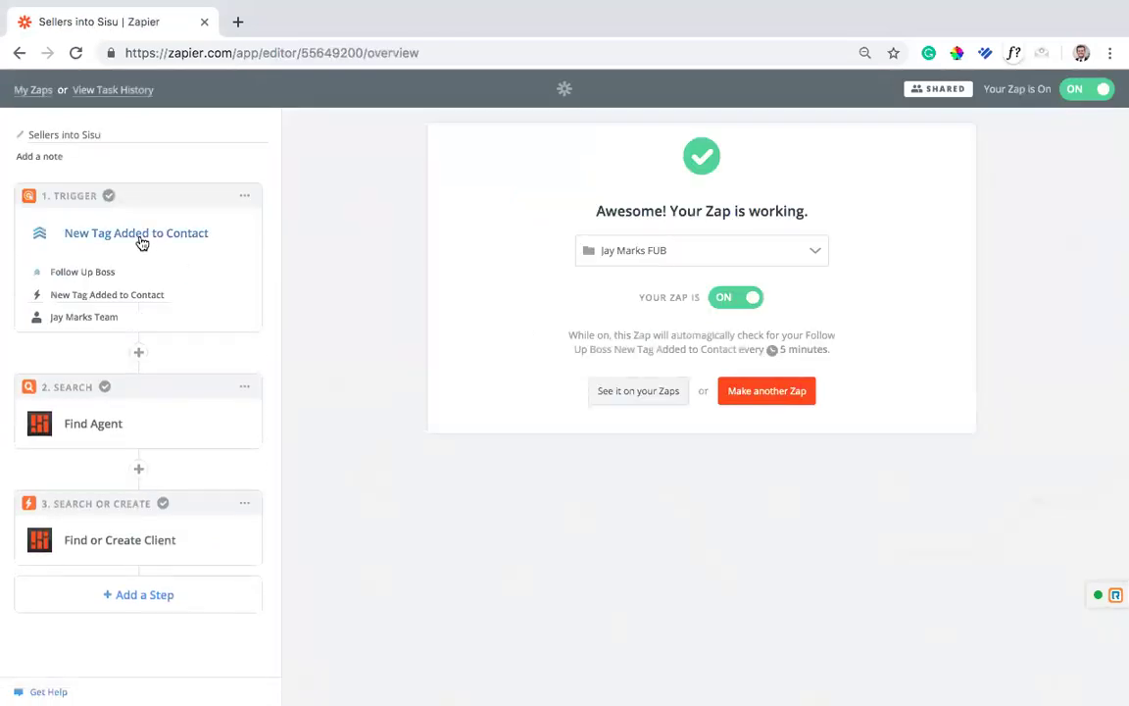
click(85, 273)
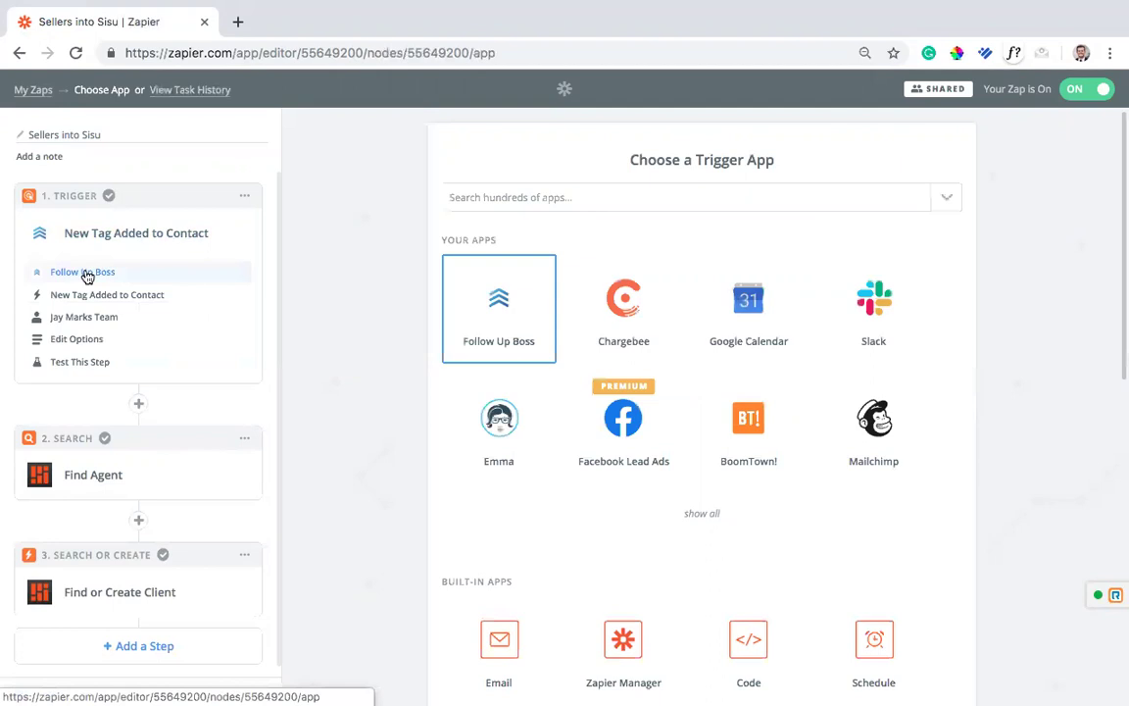
click(522, 199)
text(follow)
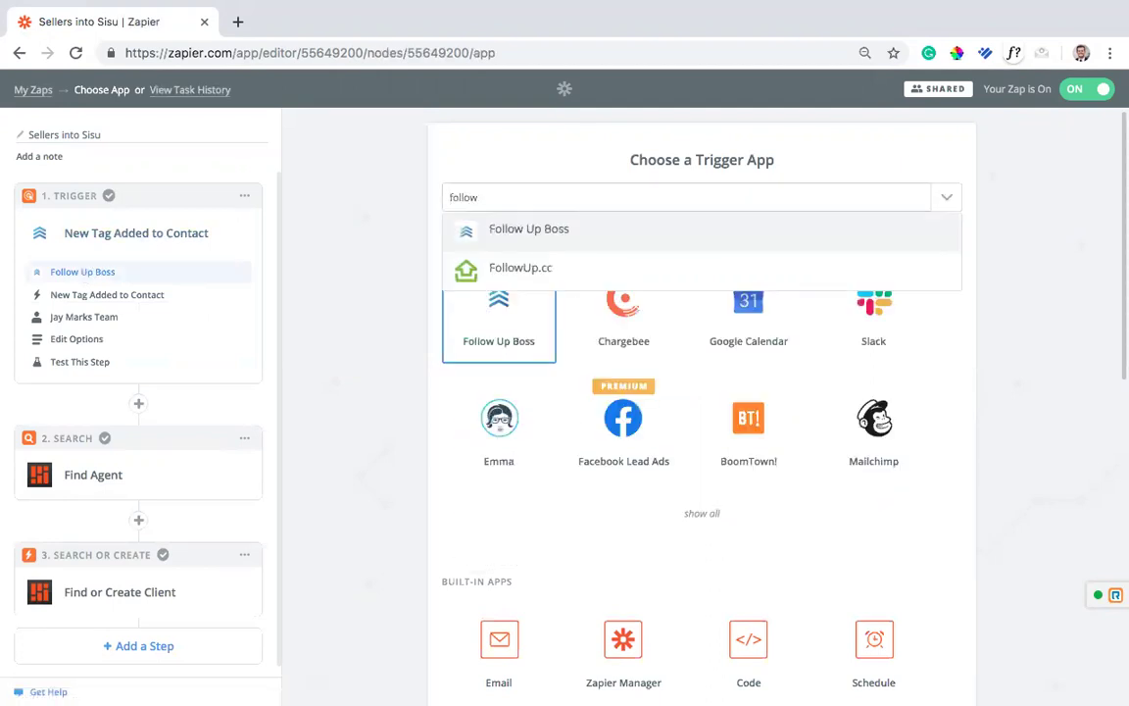
click(353, 212)
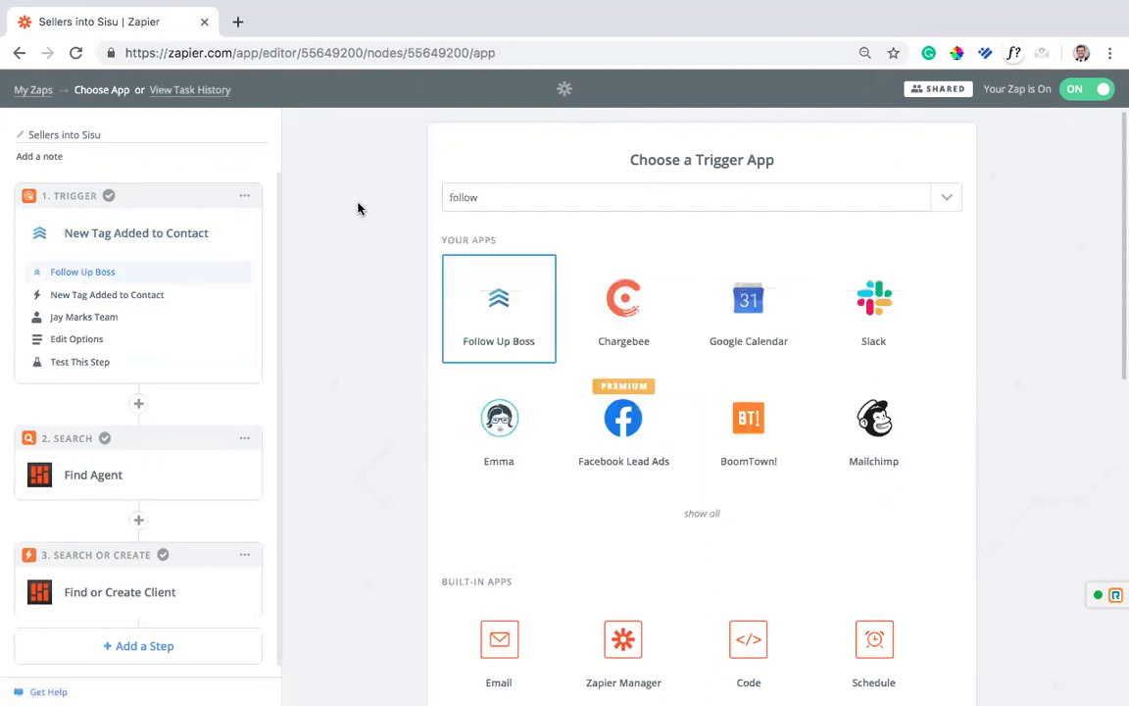
click(503, 305)
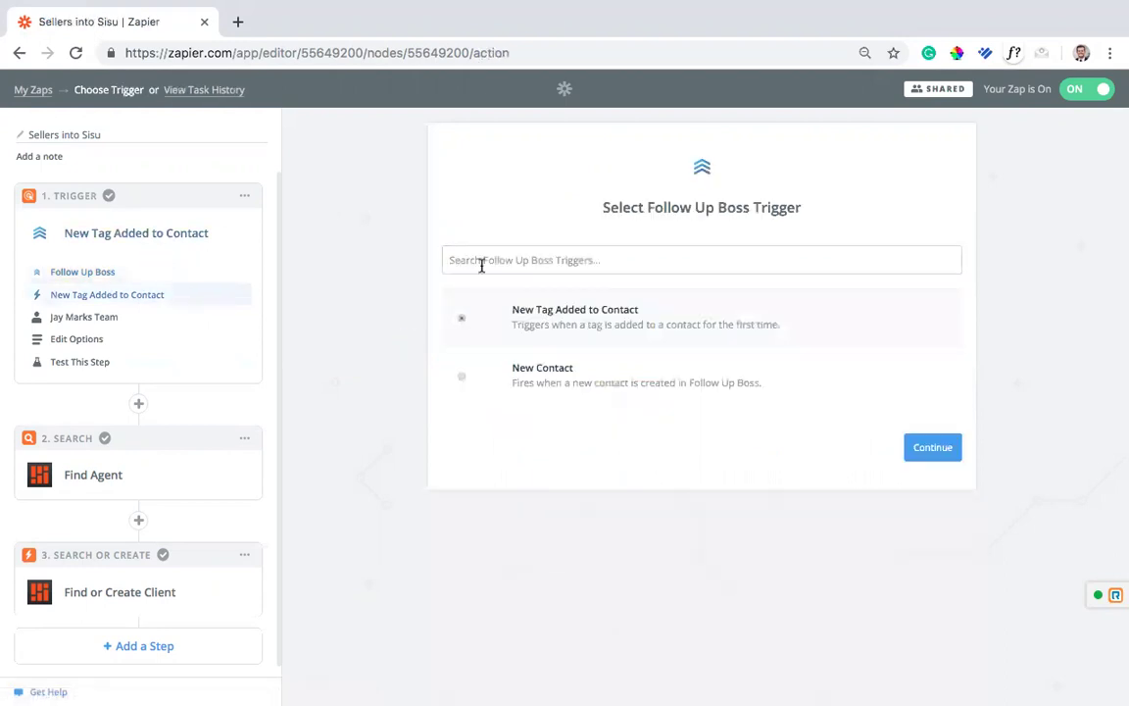
Choose the New Tag Added to Contact trigger and test the selected Follow Up Boss team account.
click(465, 313)
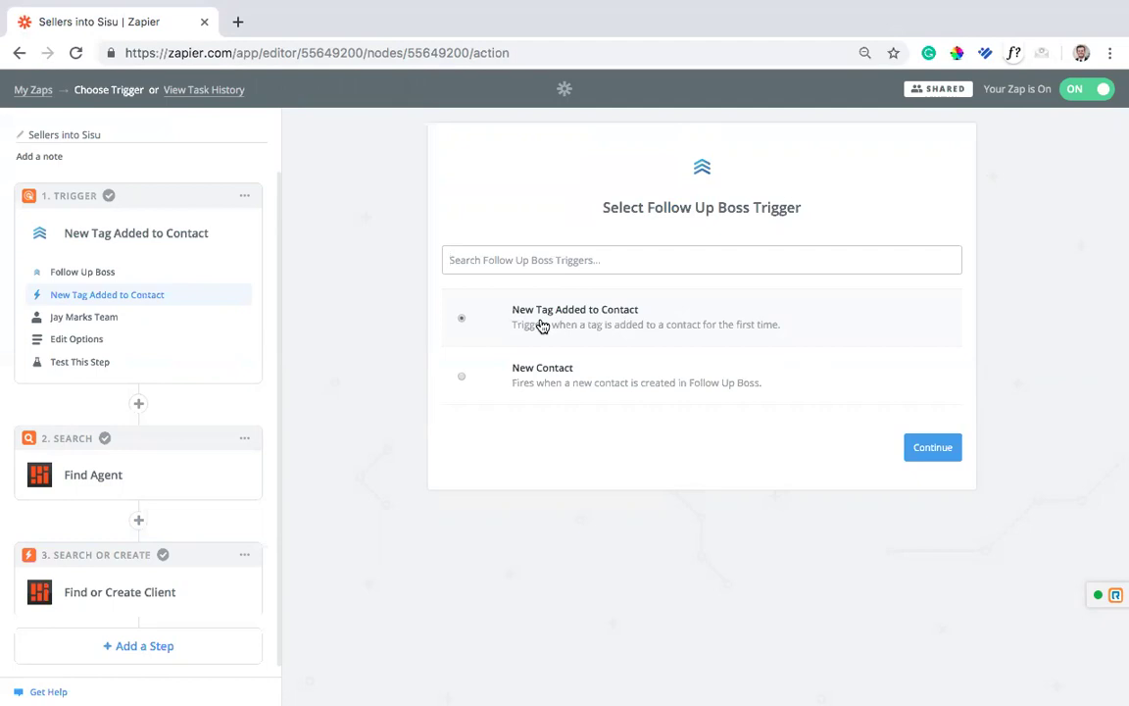
click(932, 447)
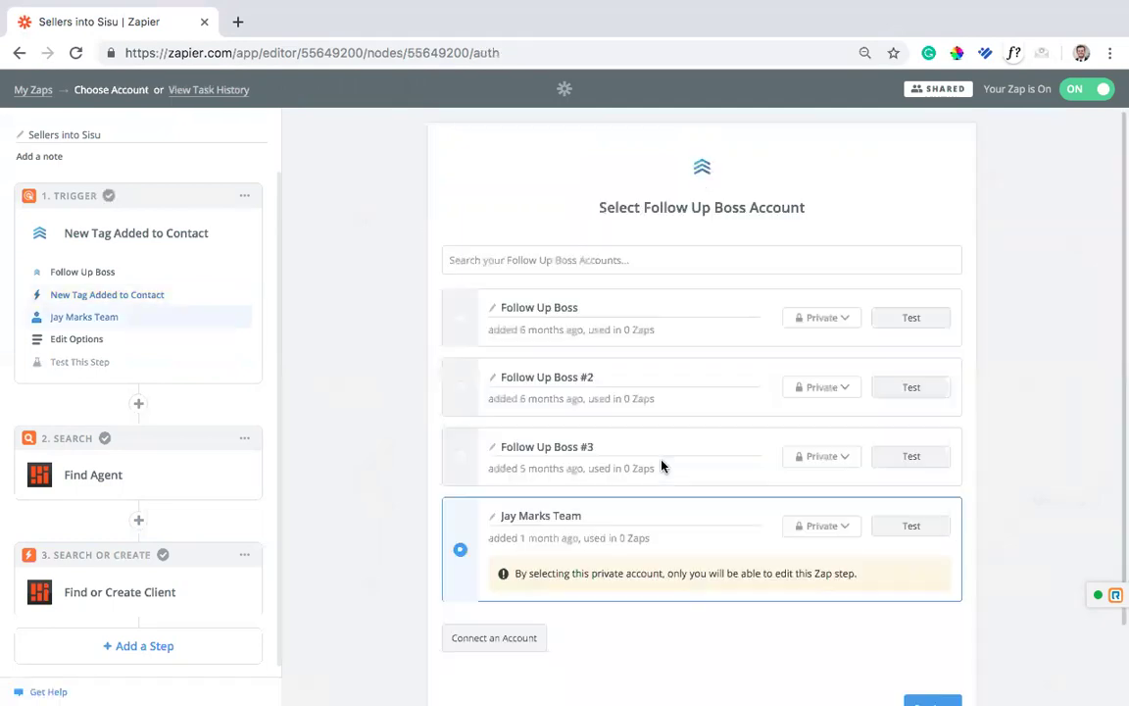
scroll(622, 477, down, 2)
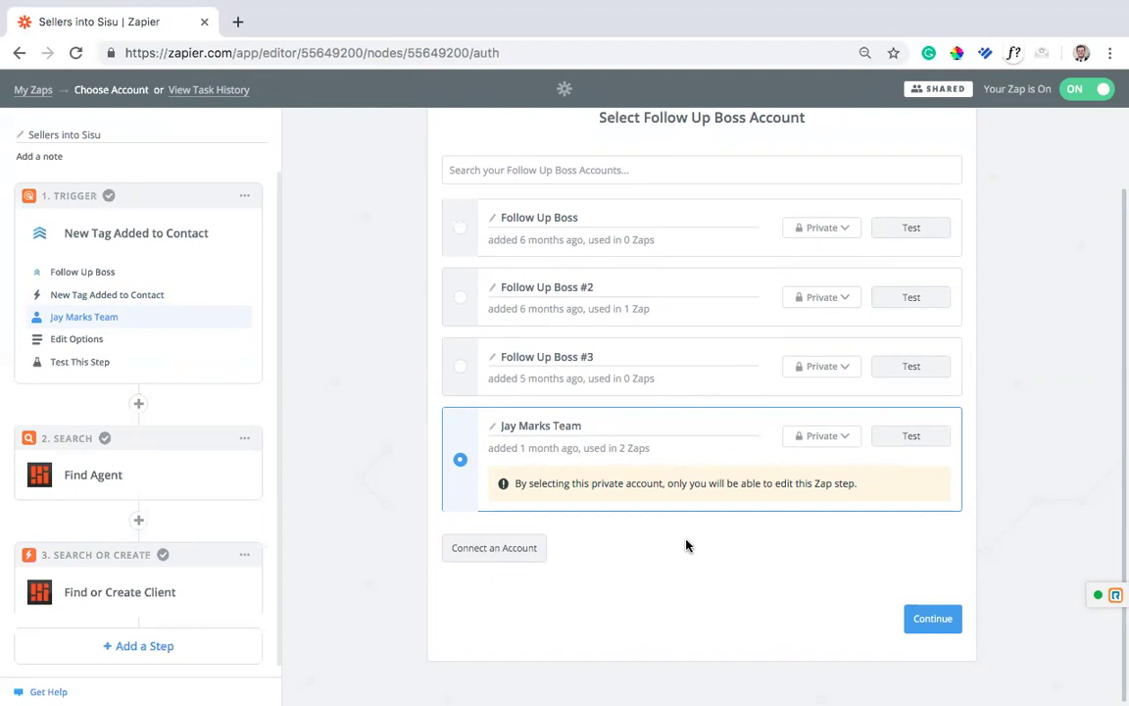
click(910, 436)
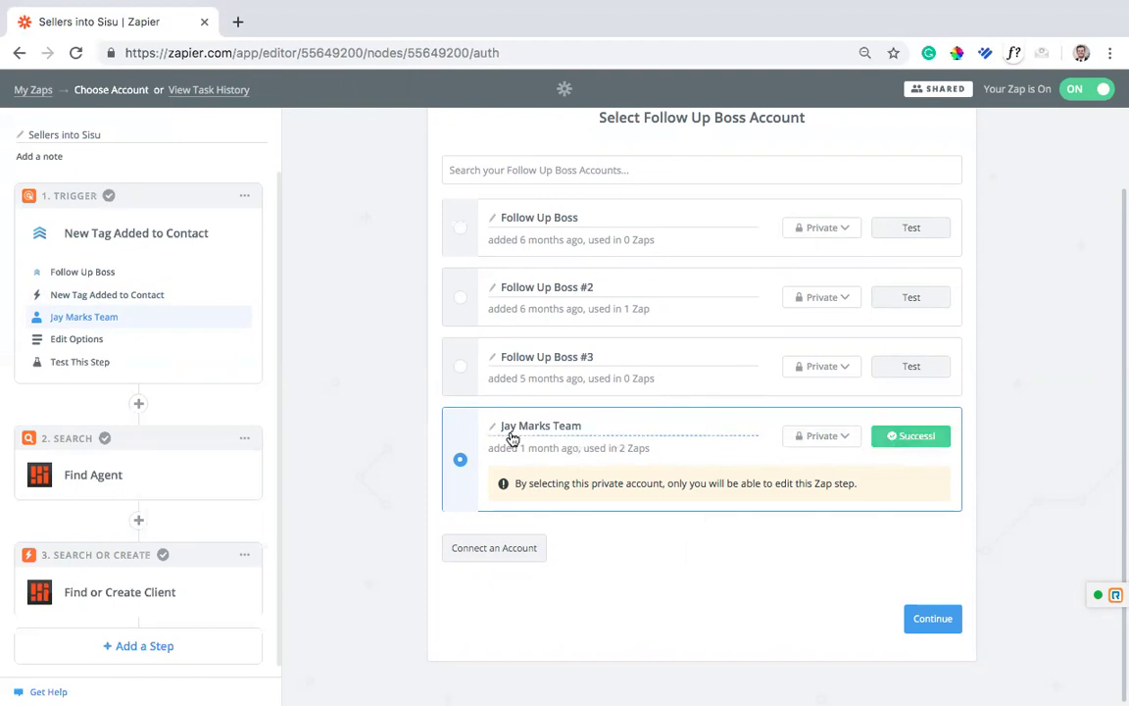
click(924, 618)
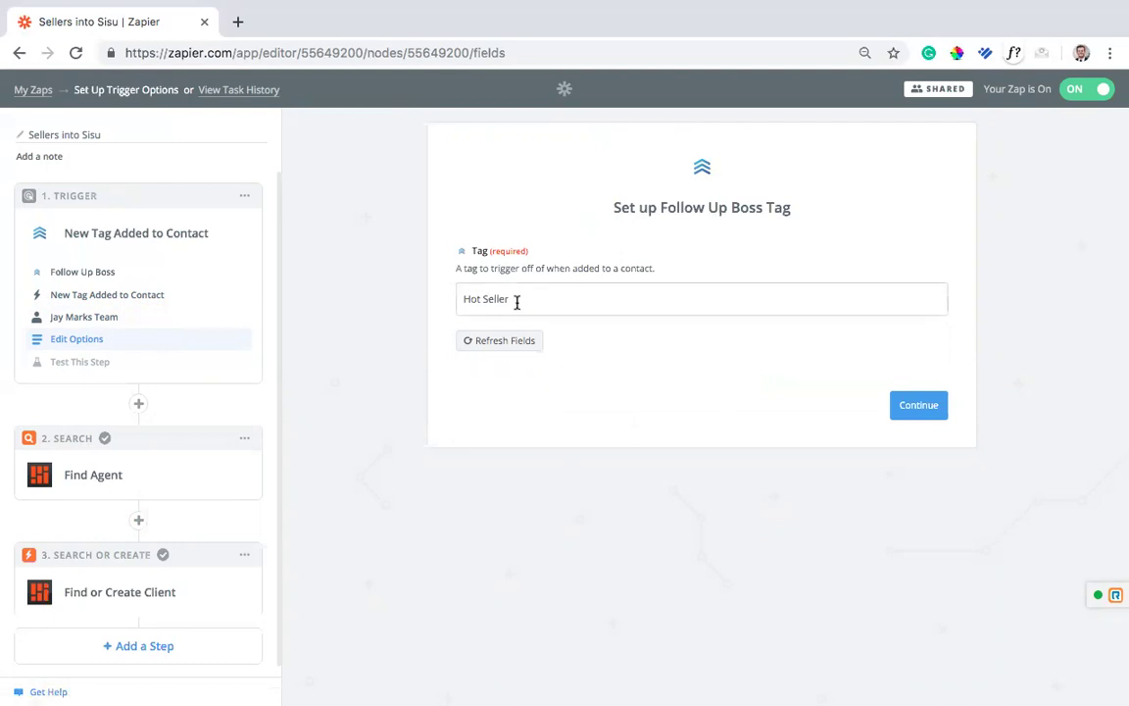
Accept Hot Seller as the trigger tag and pull more samples, keeping the Tag C sample selected.
click(896, 404)
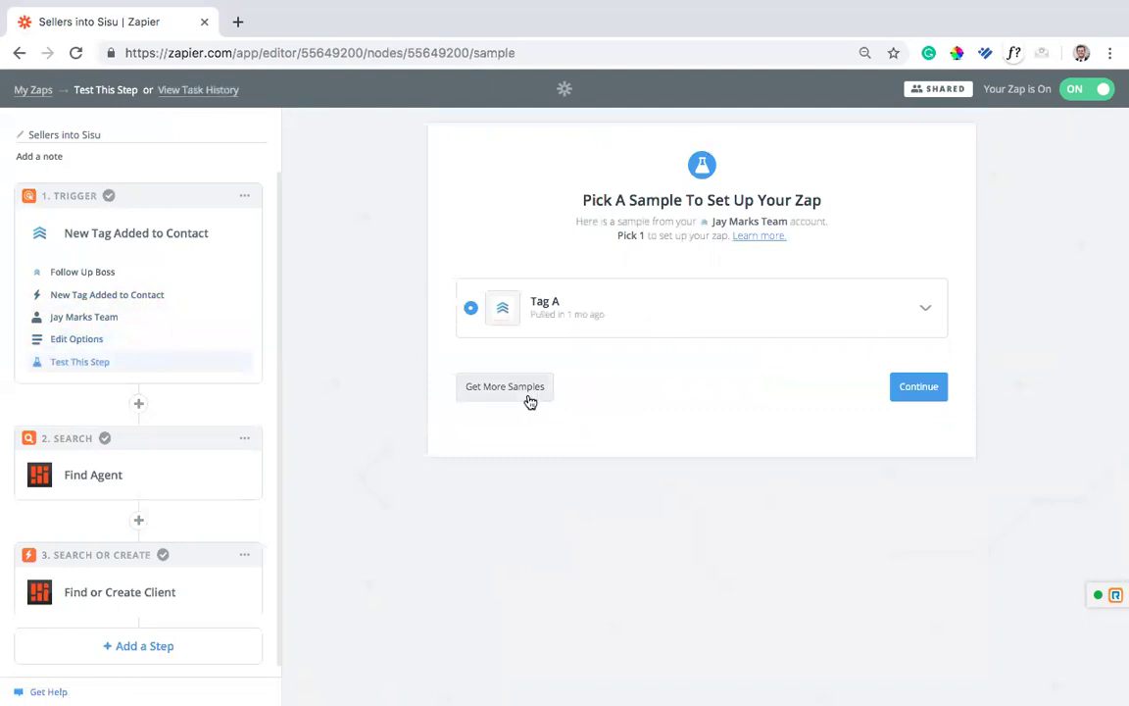
click(525, 392)
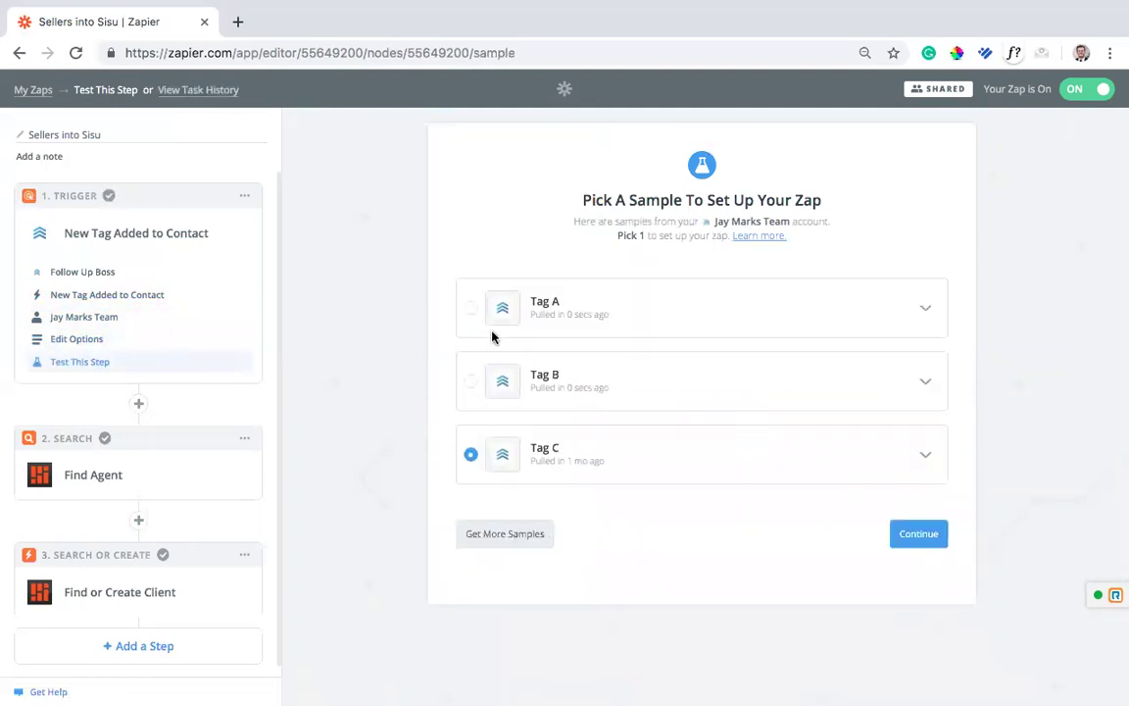
click(469, 454)
Examine the contact fields in the Tag C sample and complete the trigger setup.
click(926, 458)
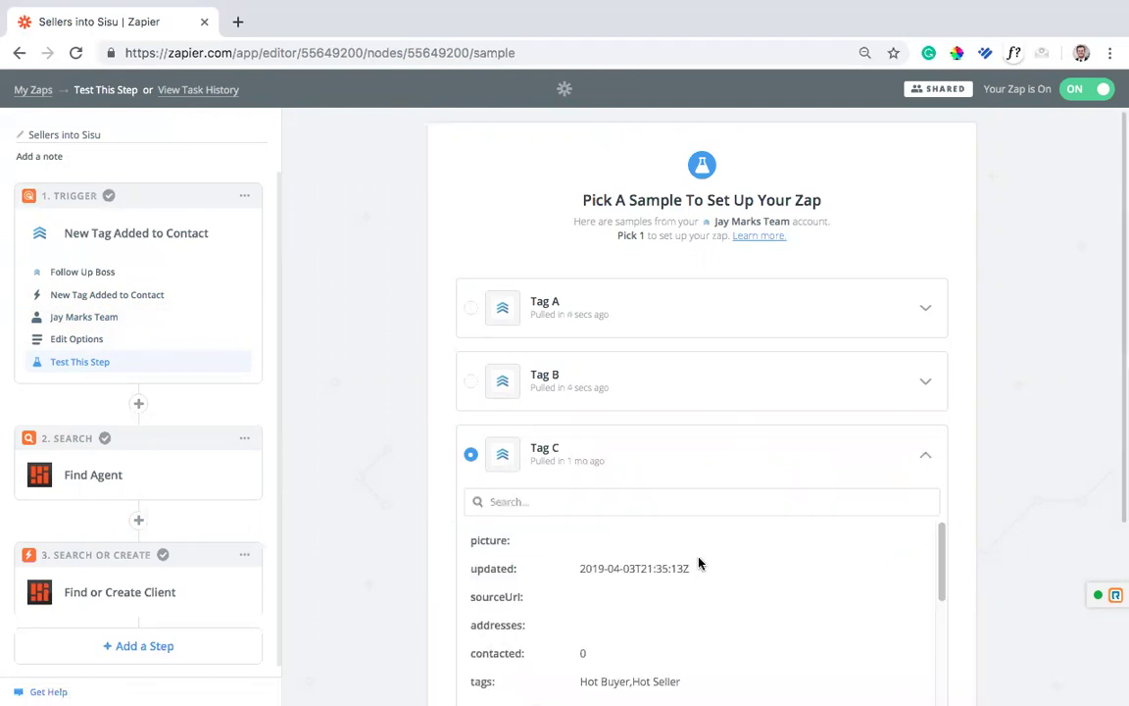
scroll(698, 565, down, 6)
scroll(980, 510, down, 2)
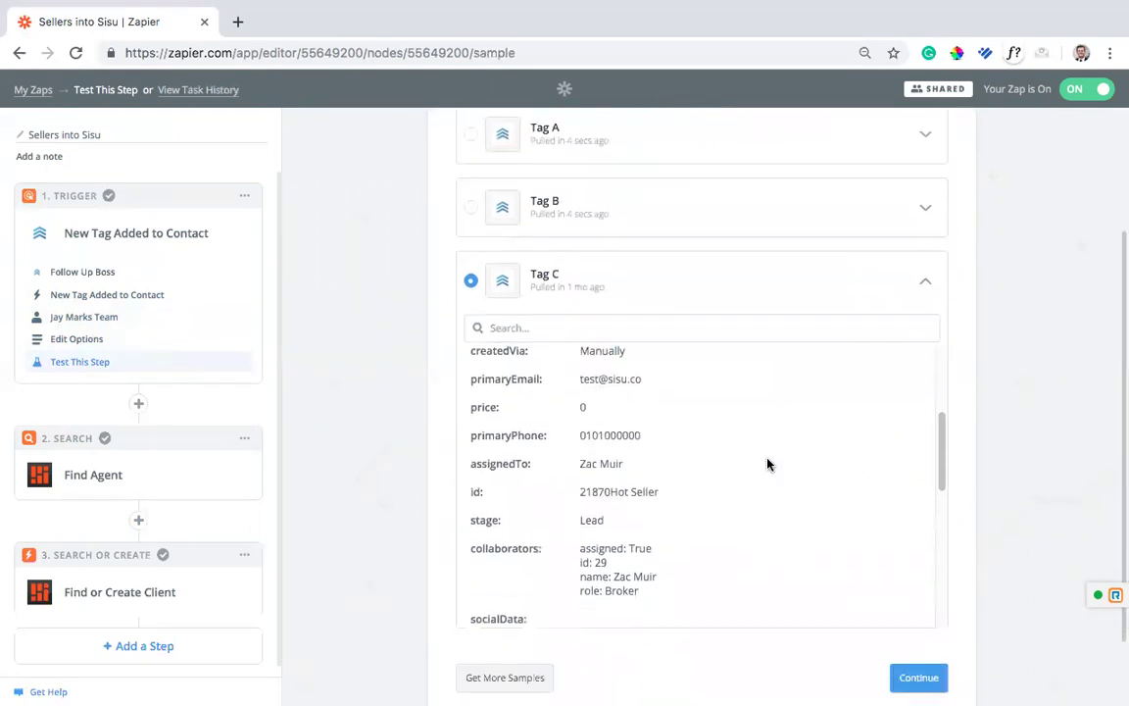
scroll(632, 460, down, 2)
scroll(631, 461, up, 1)
scroll(617, 505, down, 5)
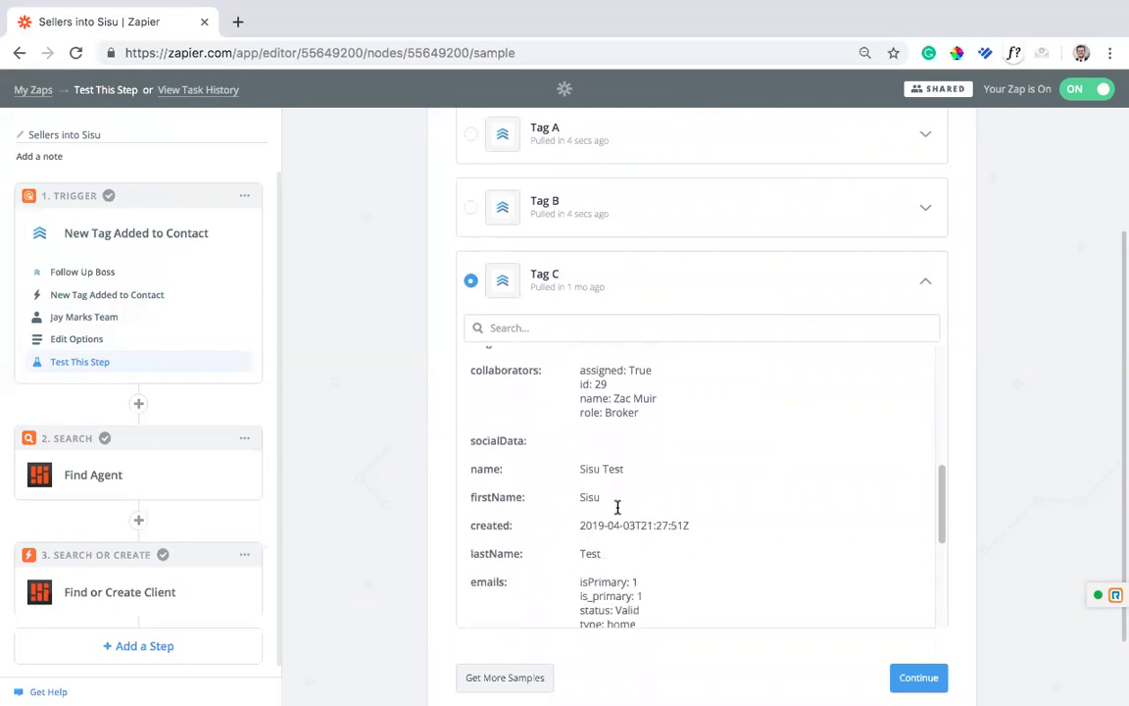
scroll(1010, 412, down, 2)
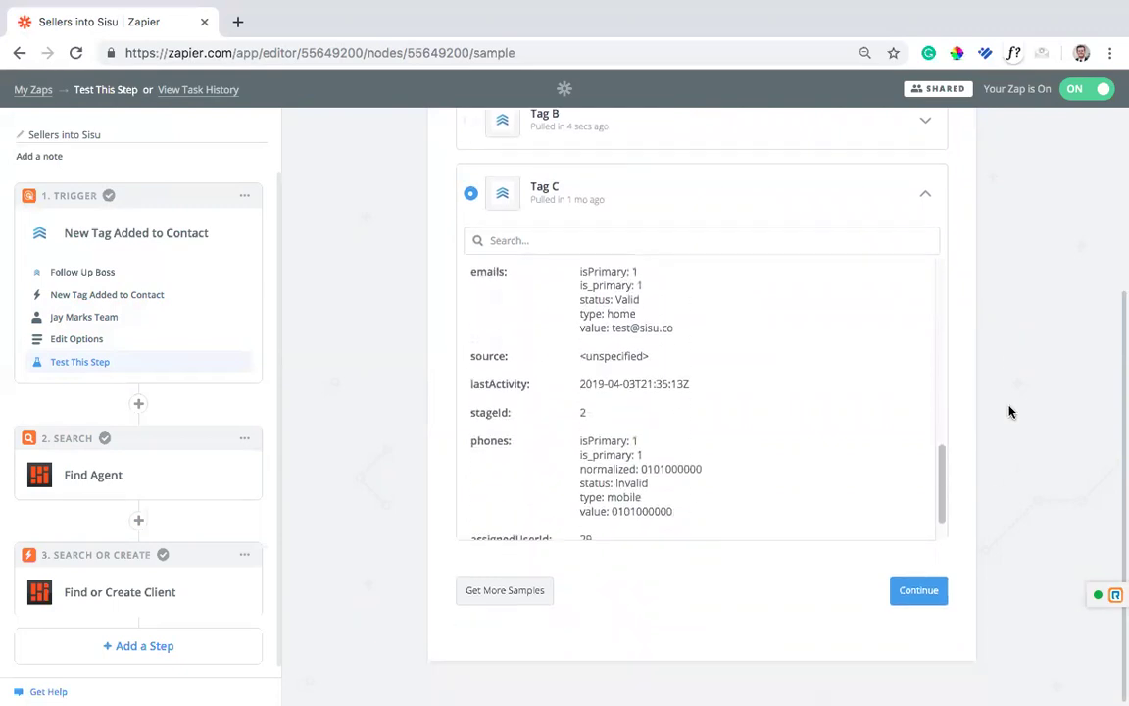
click(928, 197)
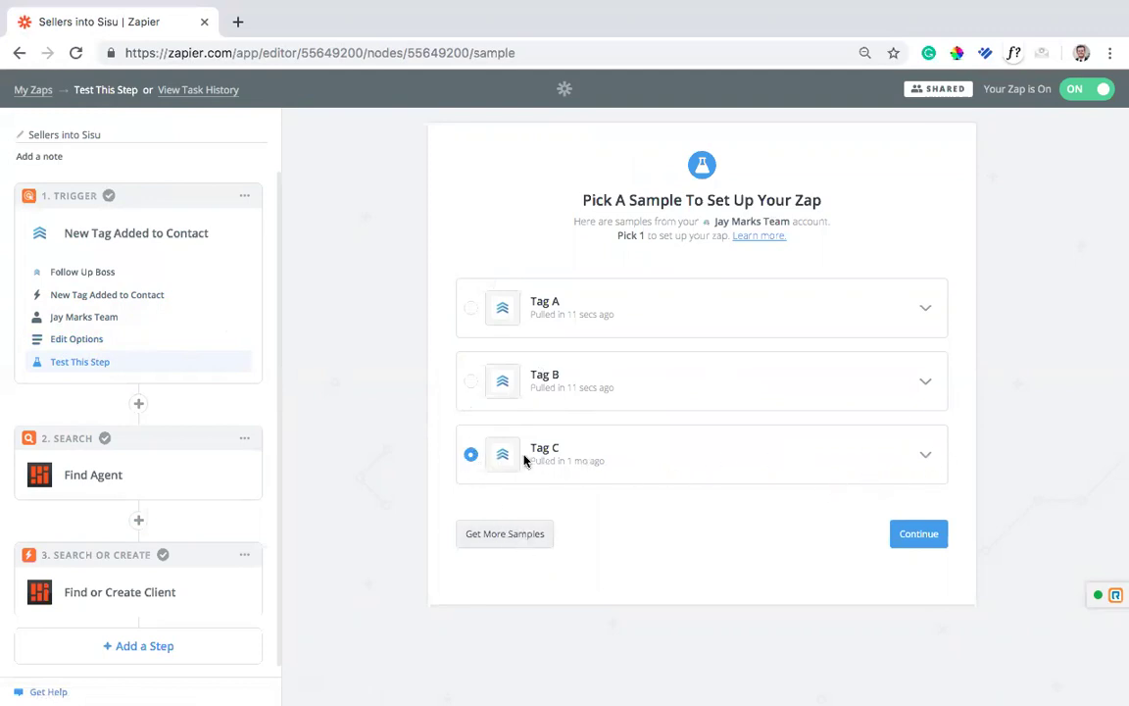
click(928, 533)
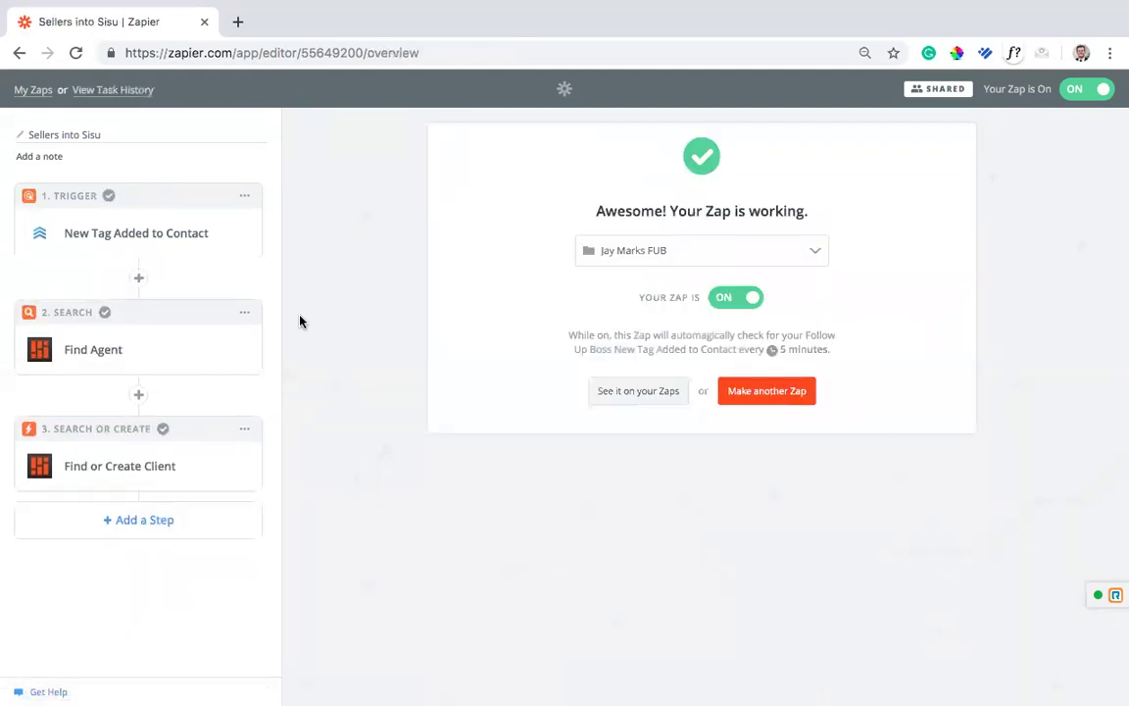
Set up the Find Agent search step with Sisu (1.0.1) as the app and Find Agent as the action.
click(81, 354)
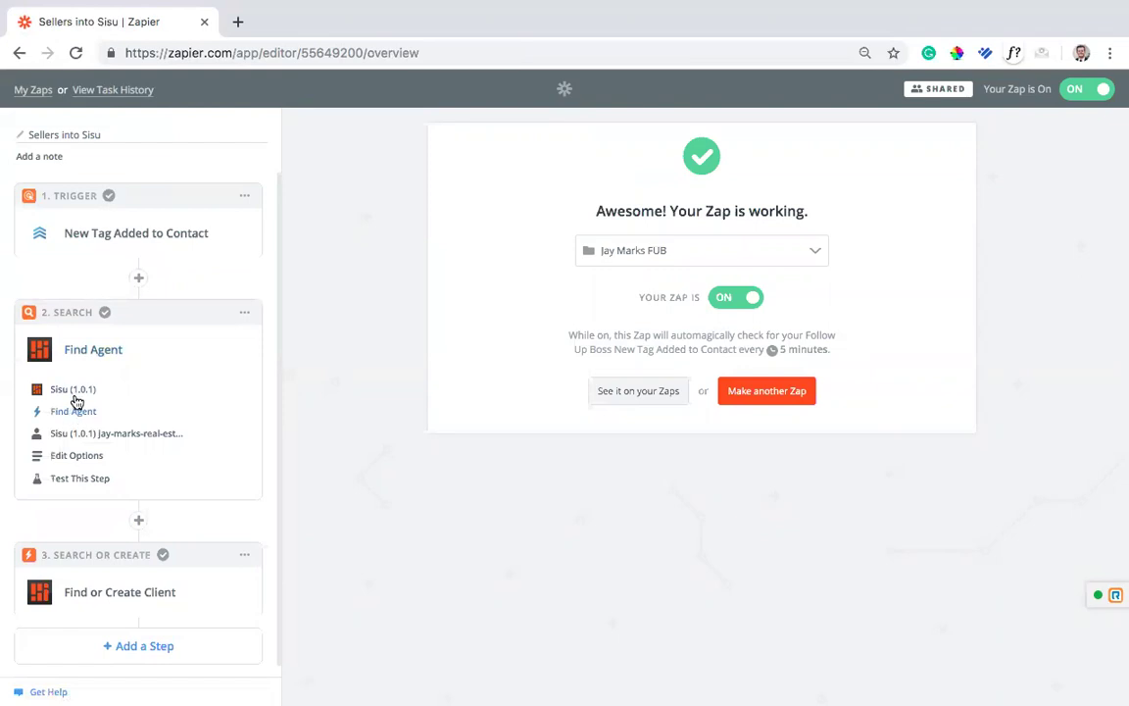
click(79, 393)
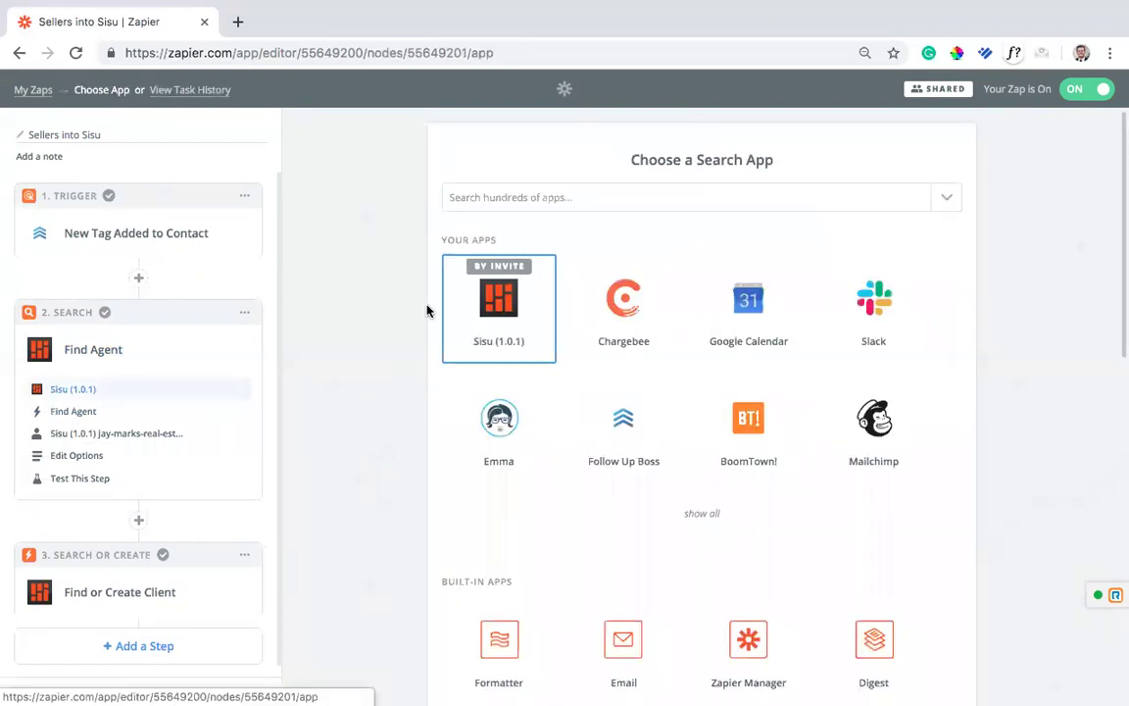
click(527, 200)
click(383, 180)
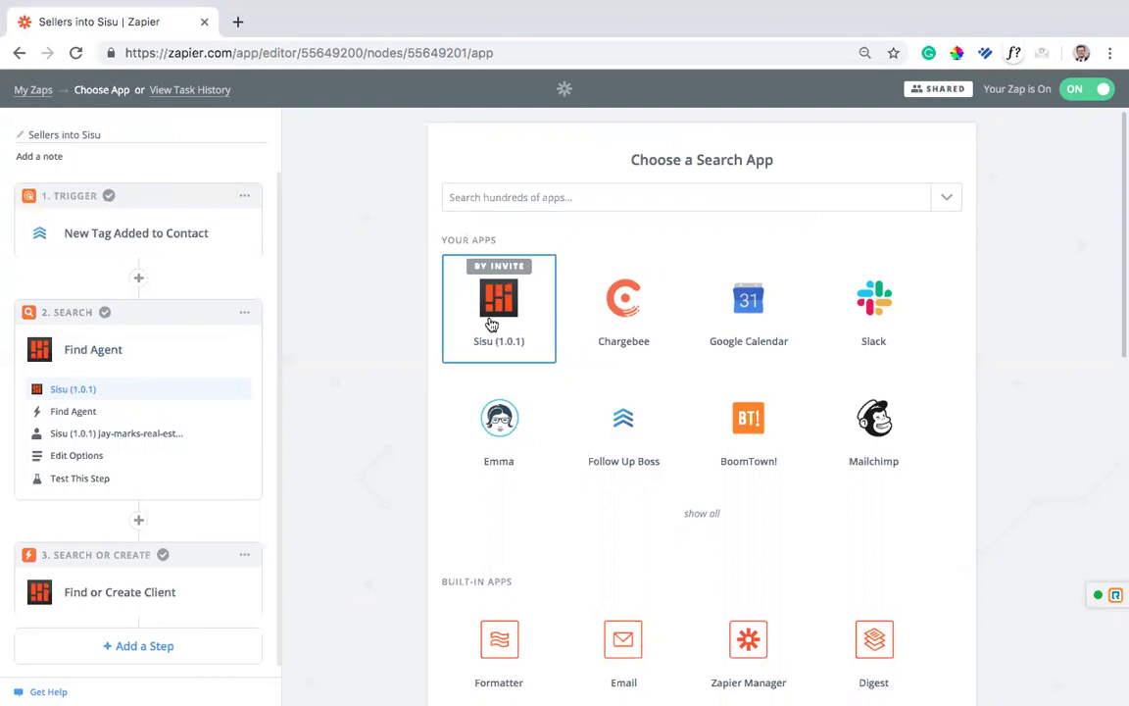
click(513, 297)
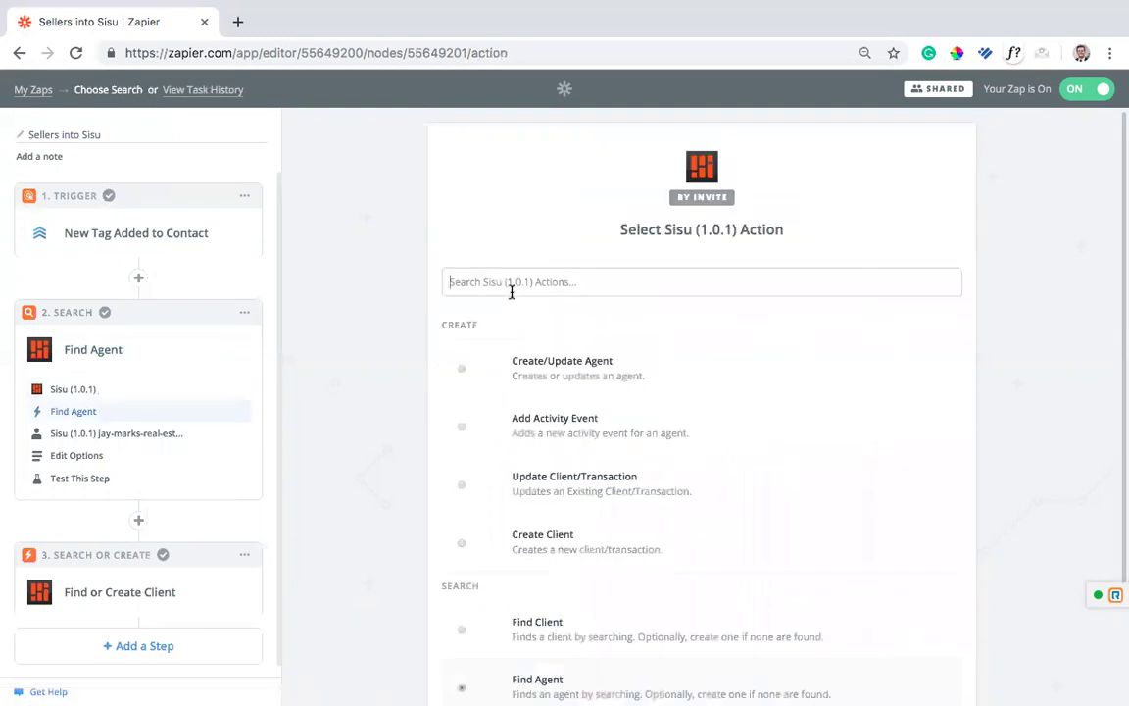
scroll(686, 323, down, 3)
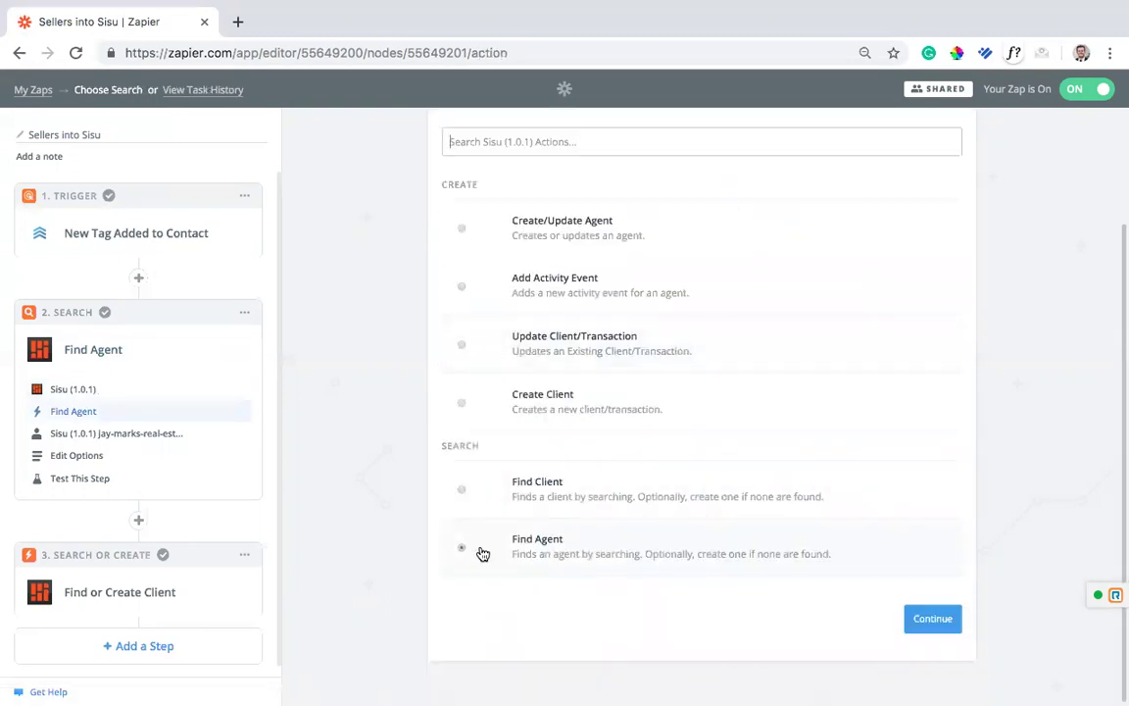
click(922, 618)
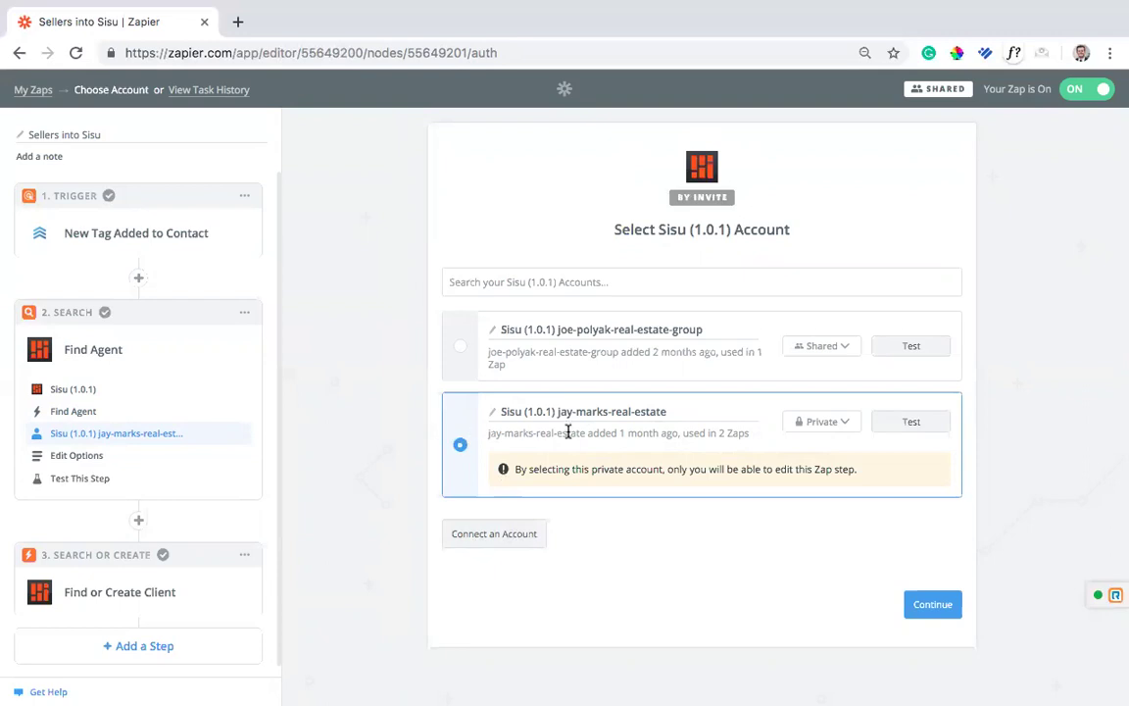
Test the selected private Sisu account and proceed to the agent search options.
click(880, 422)
click(946, 600)
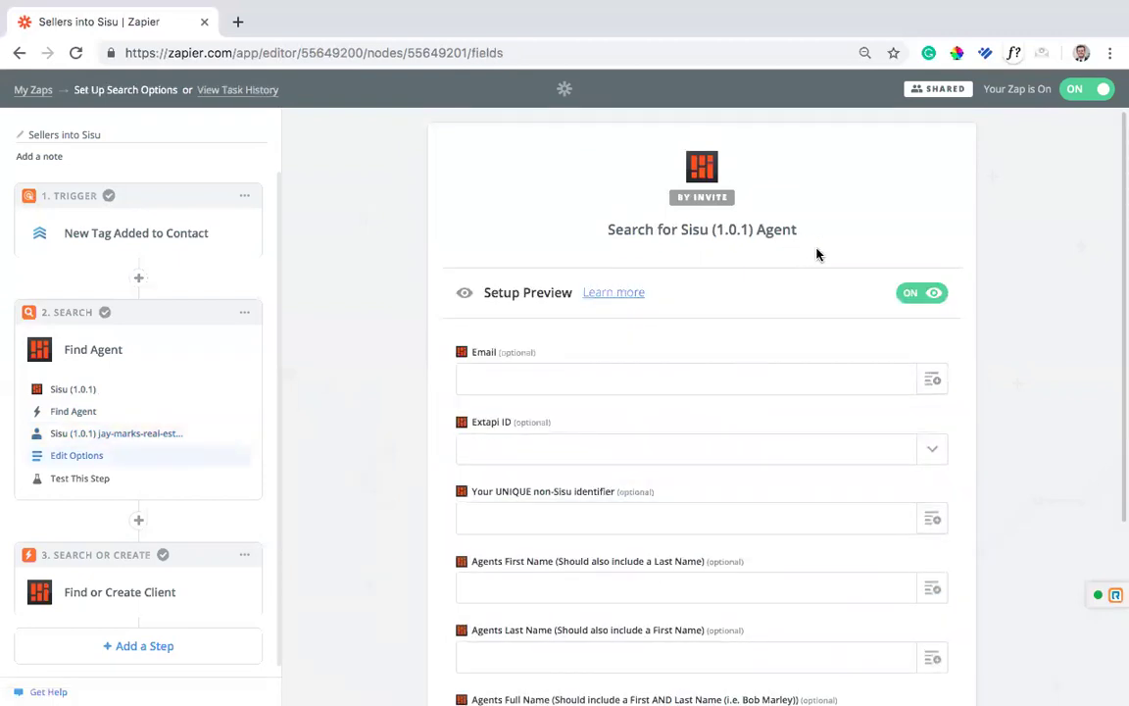
drag(808, 239, 600, 237)
click(292, 244)
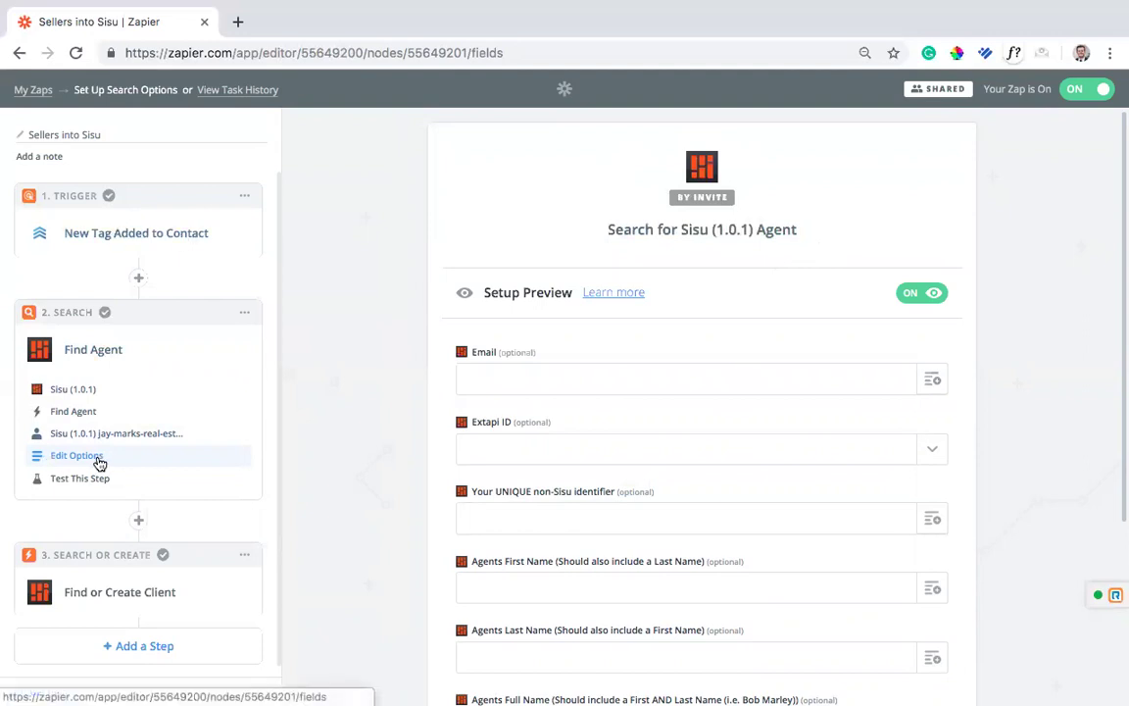
Search the source fields offered for the Agents Full Name option for "primary" and for "agent".
scroll(693, 420, down, 1)
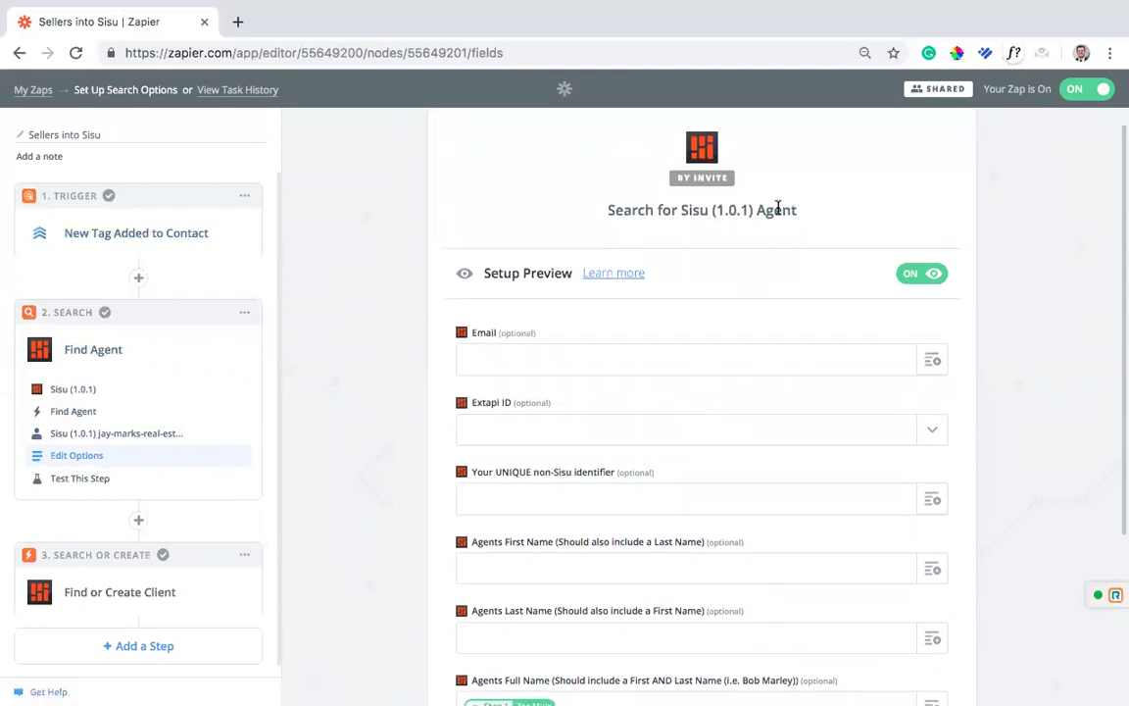
scroll(744, 414, down, 3)
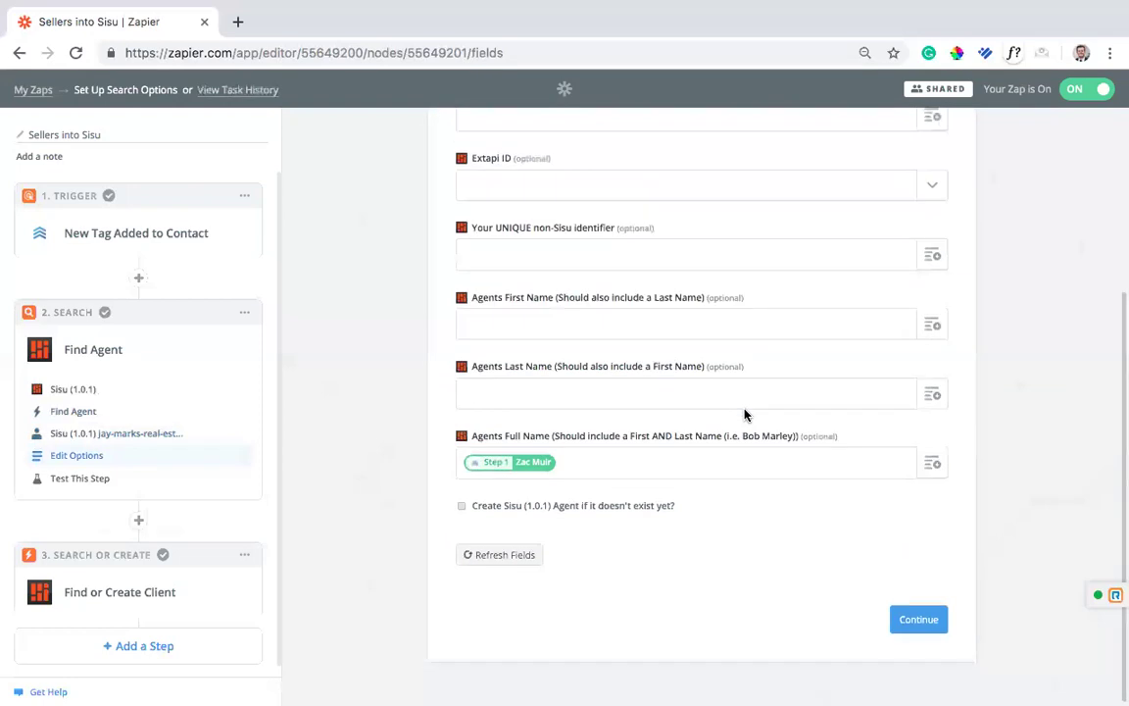
click(935, 464)
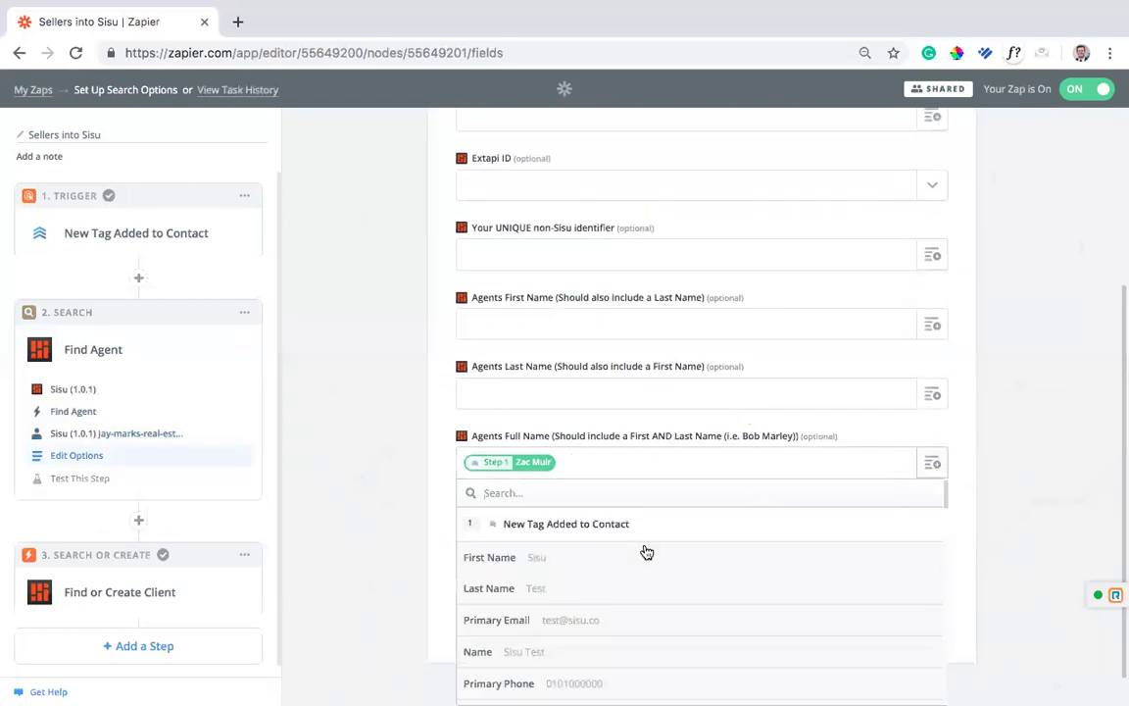
text(primary)
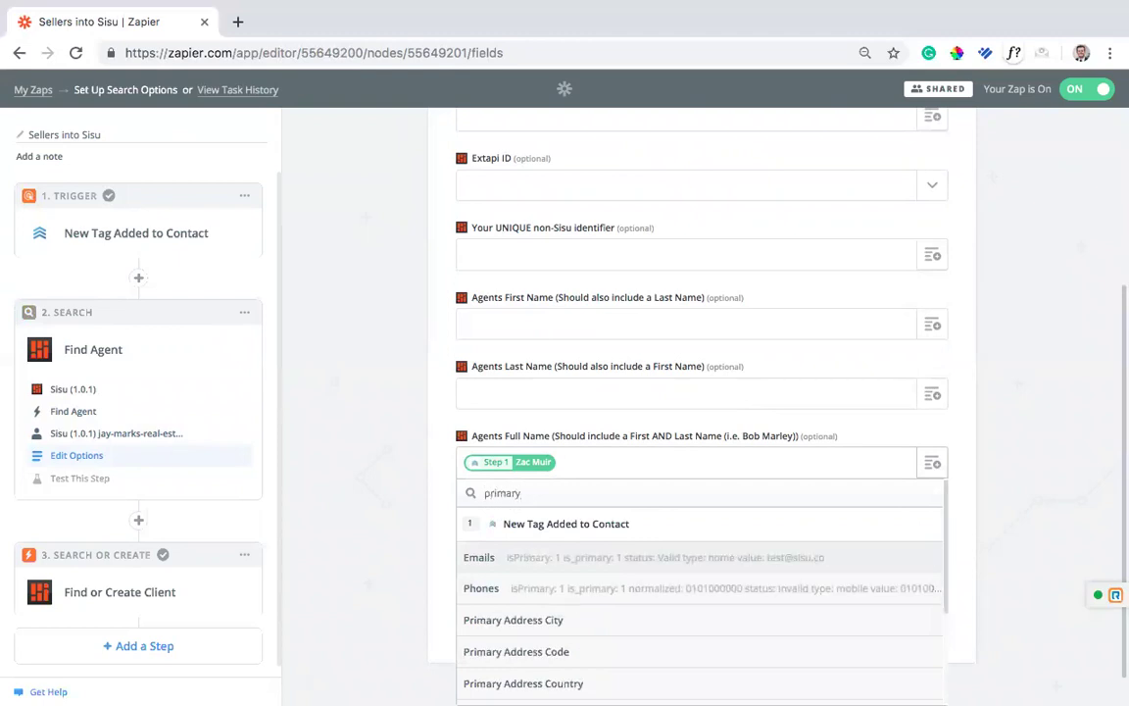
scroll(605, 605, down, 4)
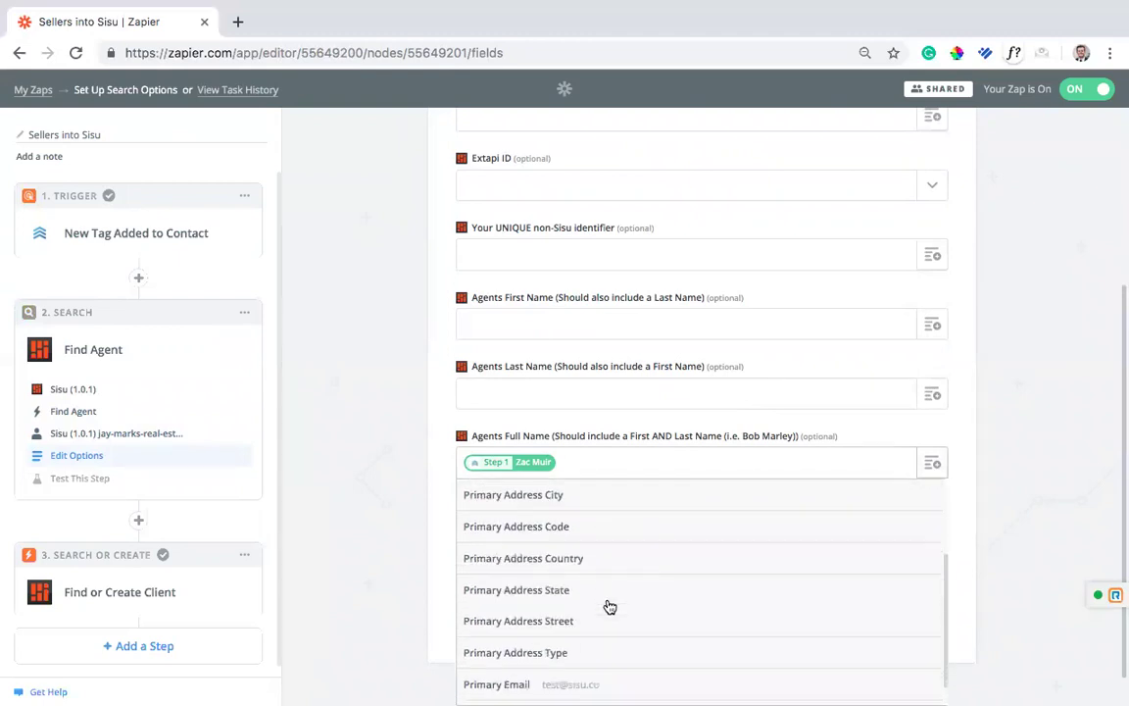
scroll(607, 606, up, 4)
double_click(502, 493)
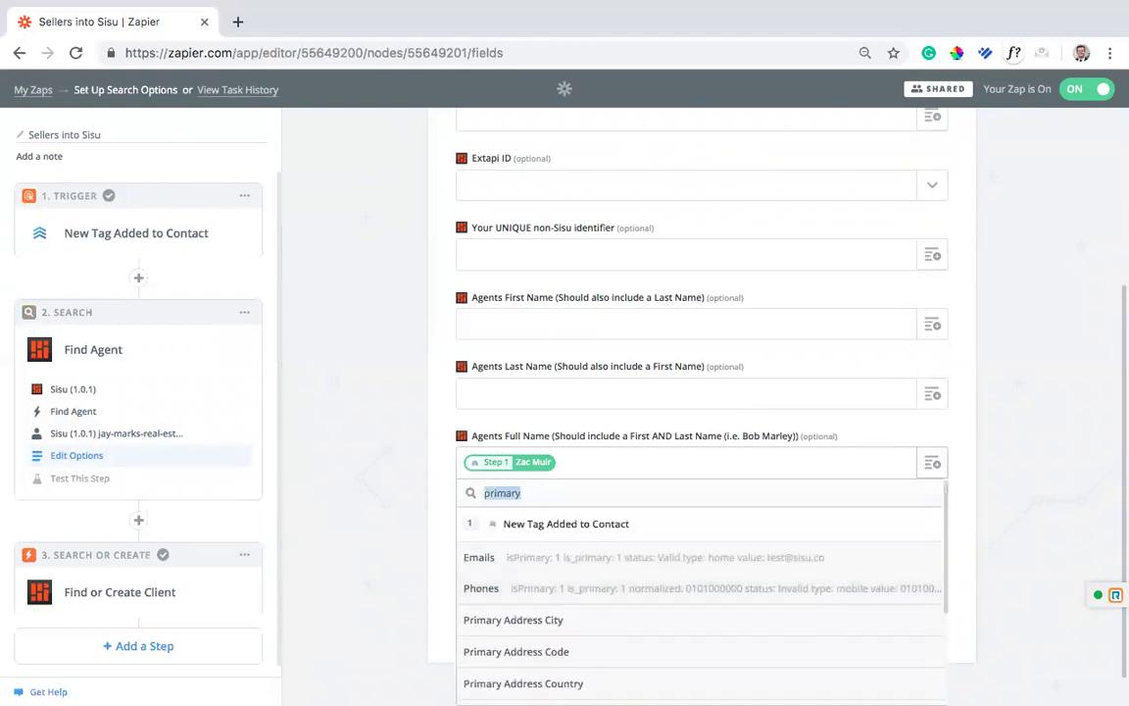
text(agent)
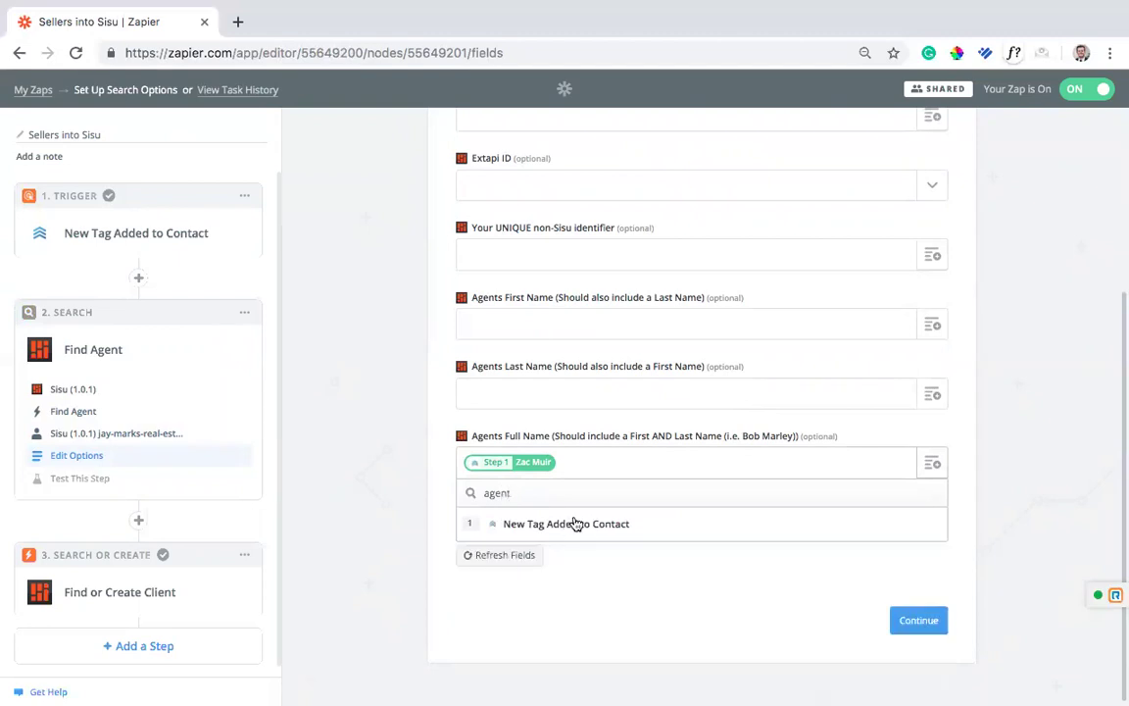
Clear the field search and locate Assigned To among the New Tag Added to Contact fields, keeping the existing Agents Full Name mapping.
key(BackSpace)
key(BackSpace)
key(BackSpace)
key(BackSpace)
key(BackSpace)
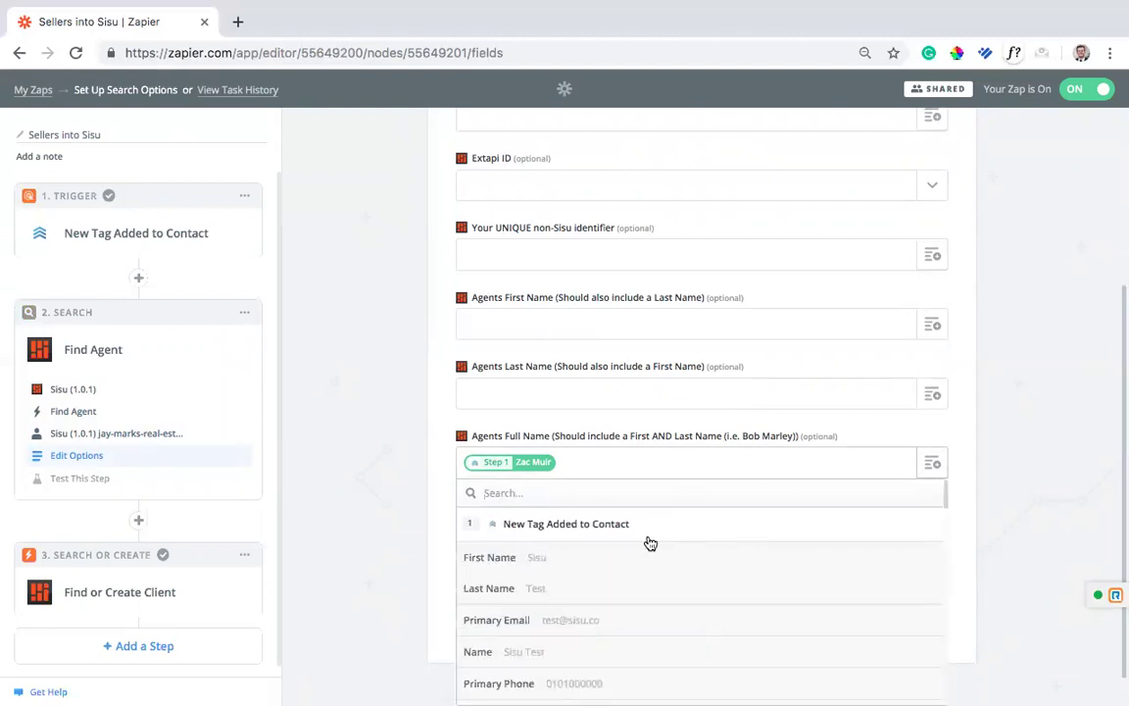
scroll(940, 507, down, 5)
scroll(609, 537, up, 1)
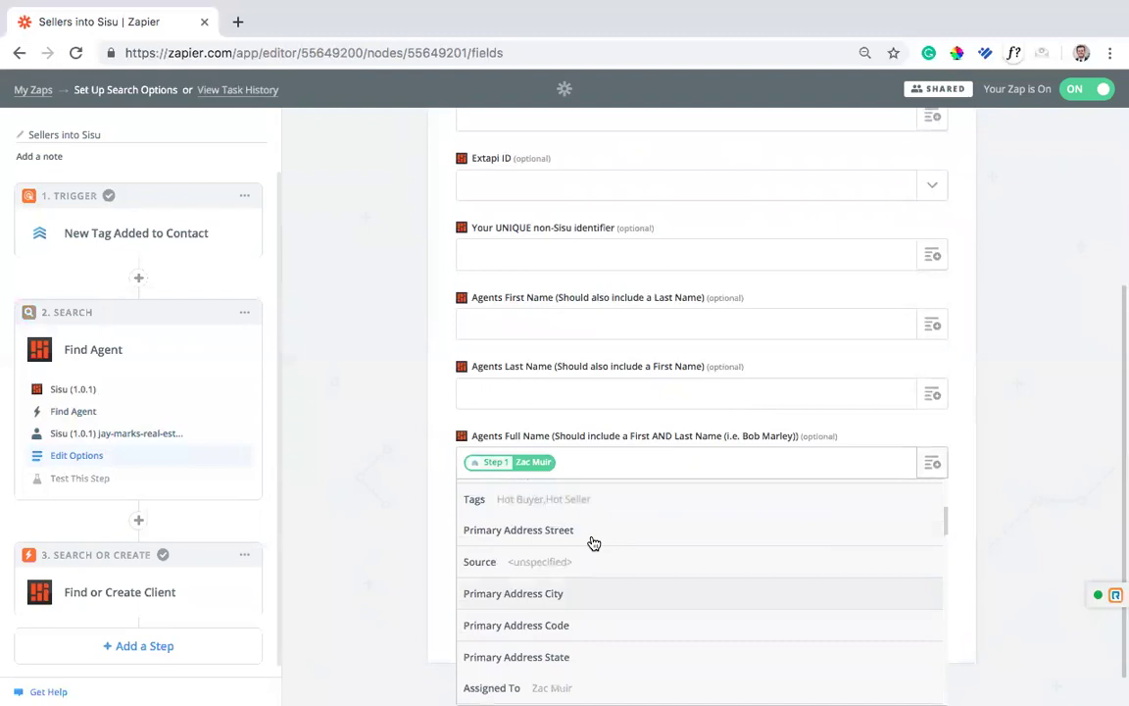
scroll(592, 542, down, 3)
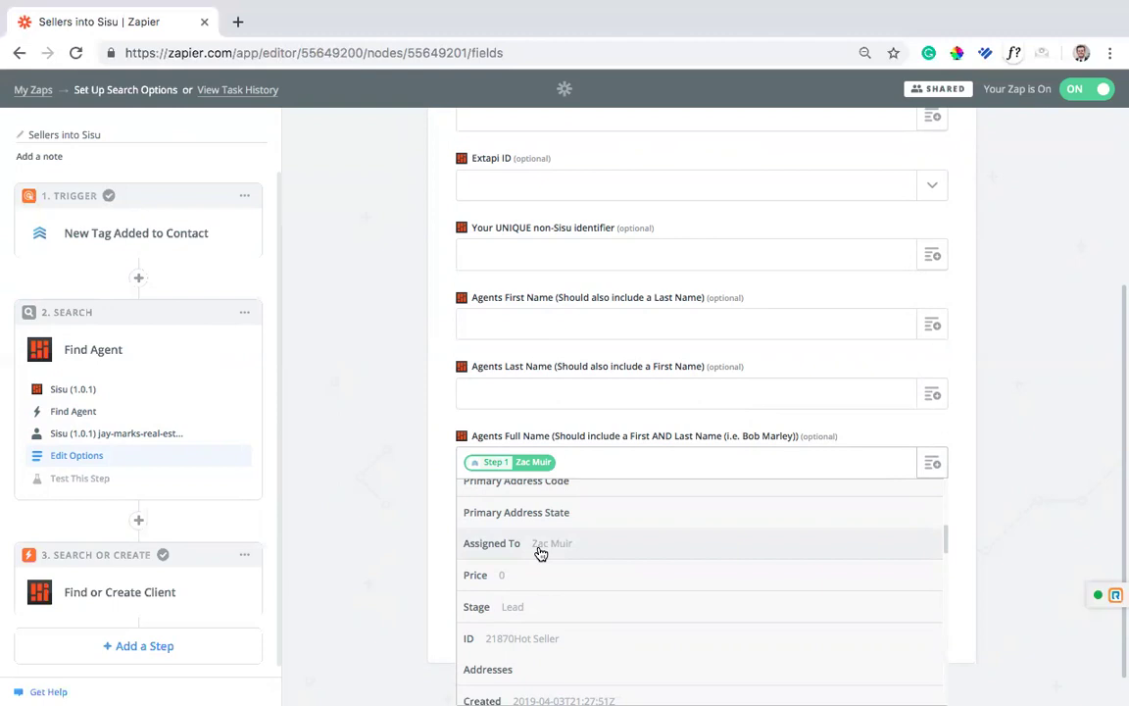
click(422, 505)
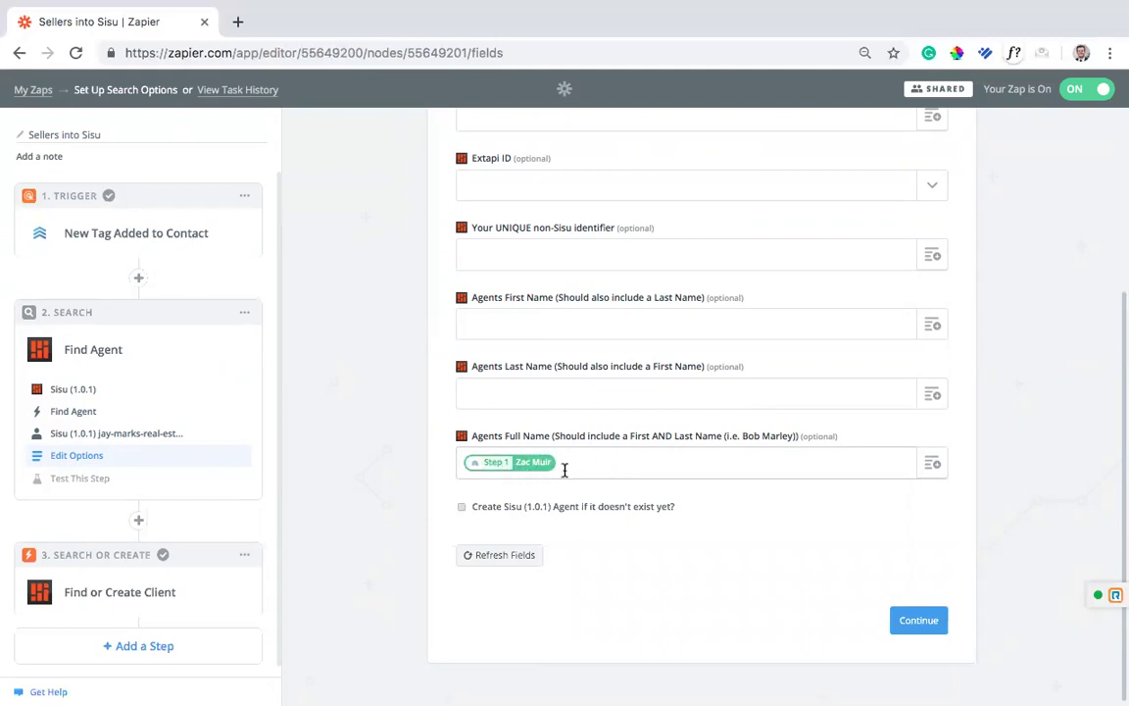
Accept the agent search options, review the Find Agent test result and complete the search step.
click(917, 620)
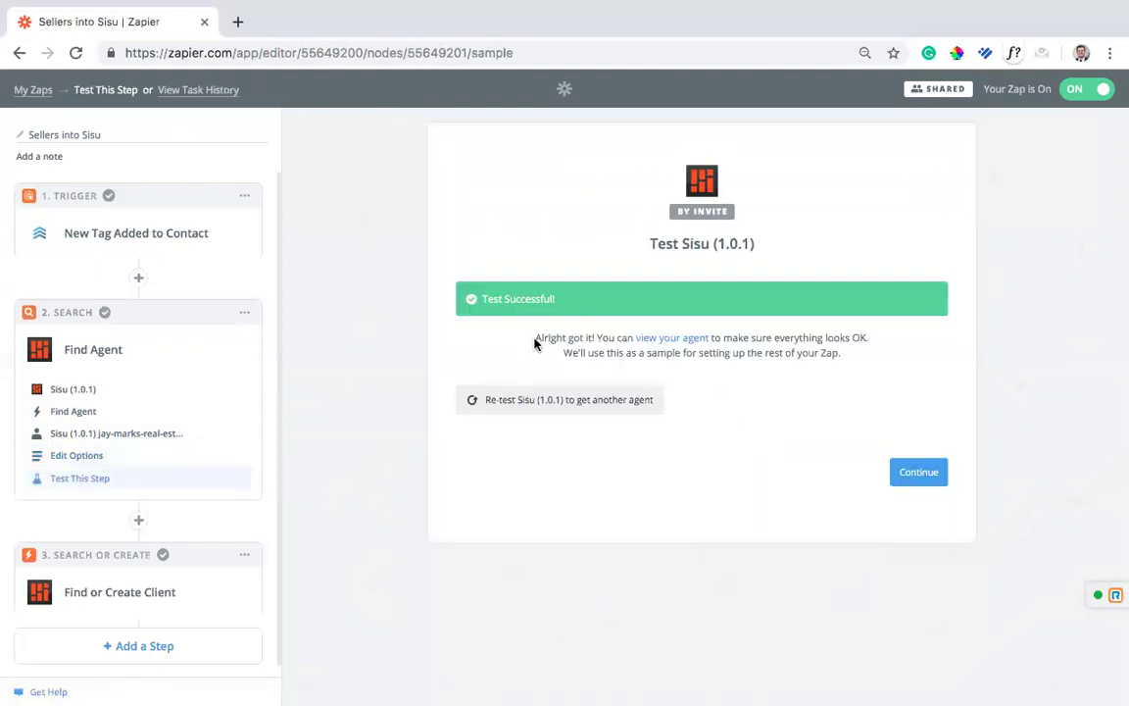
drag(533, 340, 872, 368)
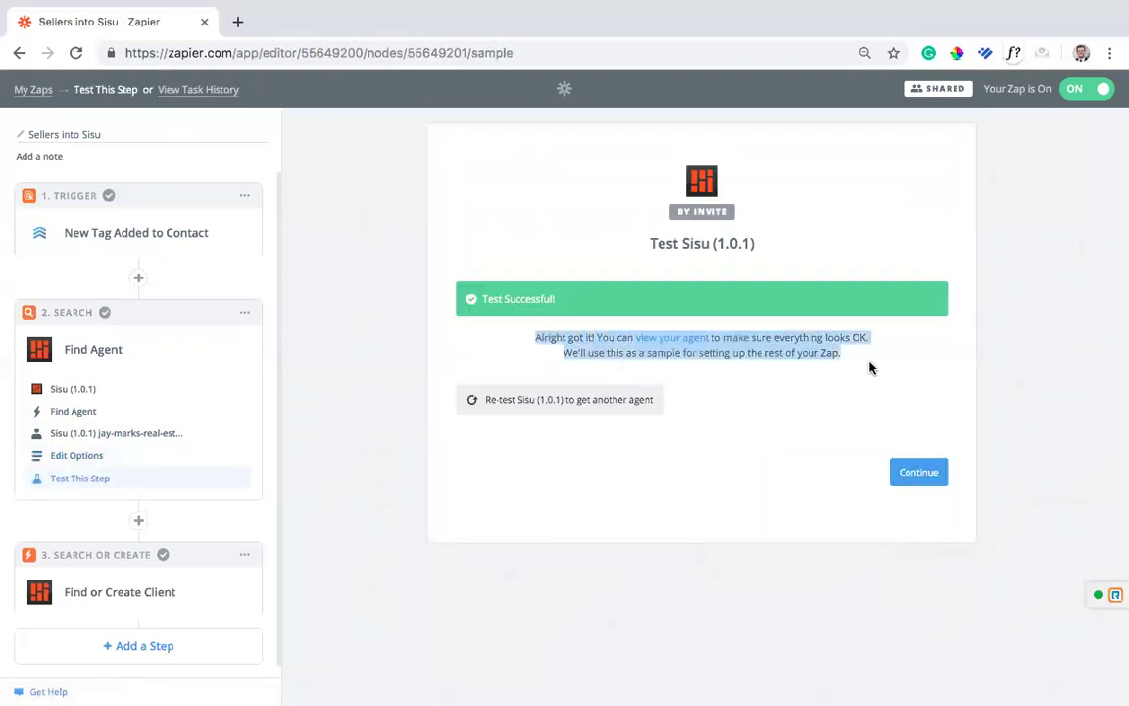
click(872, 368)
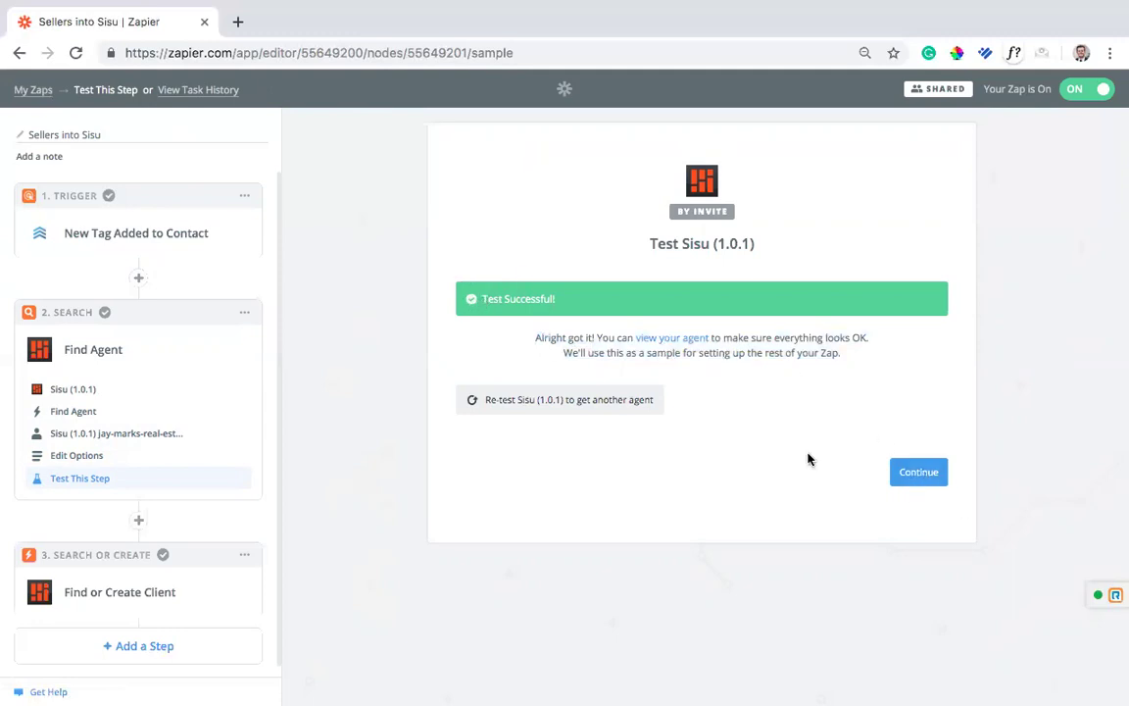
click(914, 475)
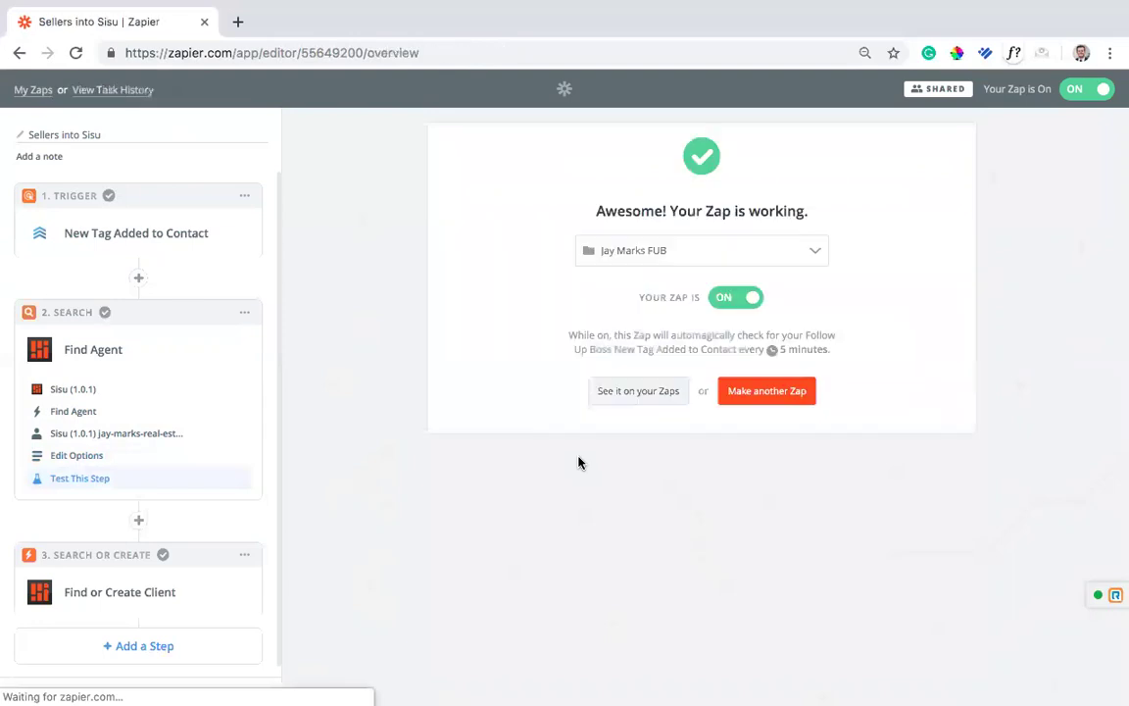
Set up the Find or Create Client step with Sisu (1.0.1), the Find Client action and the selected private Sisu account.
click(126, 466)
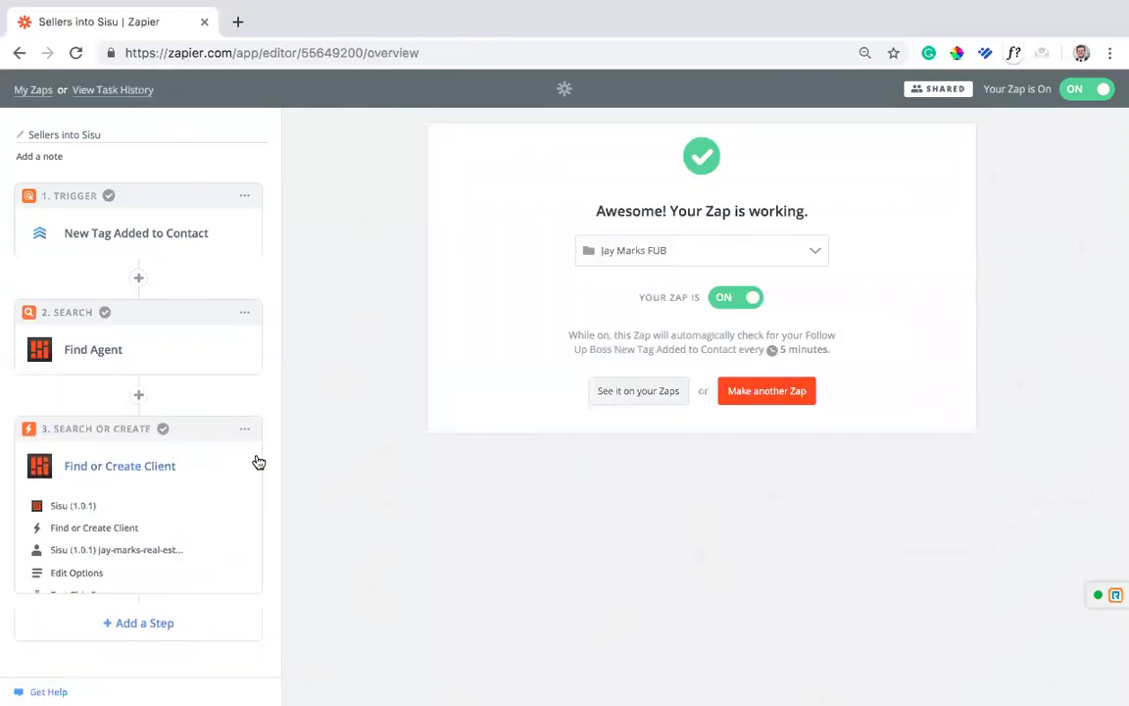
click(71, 528)
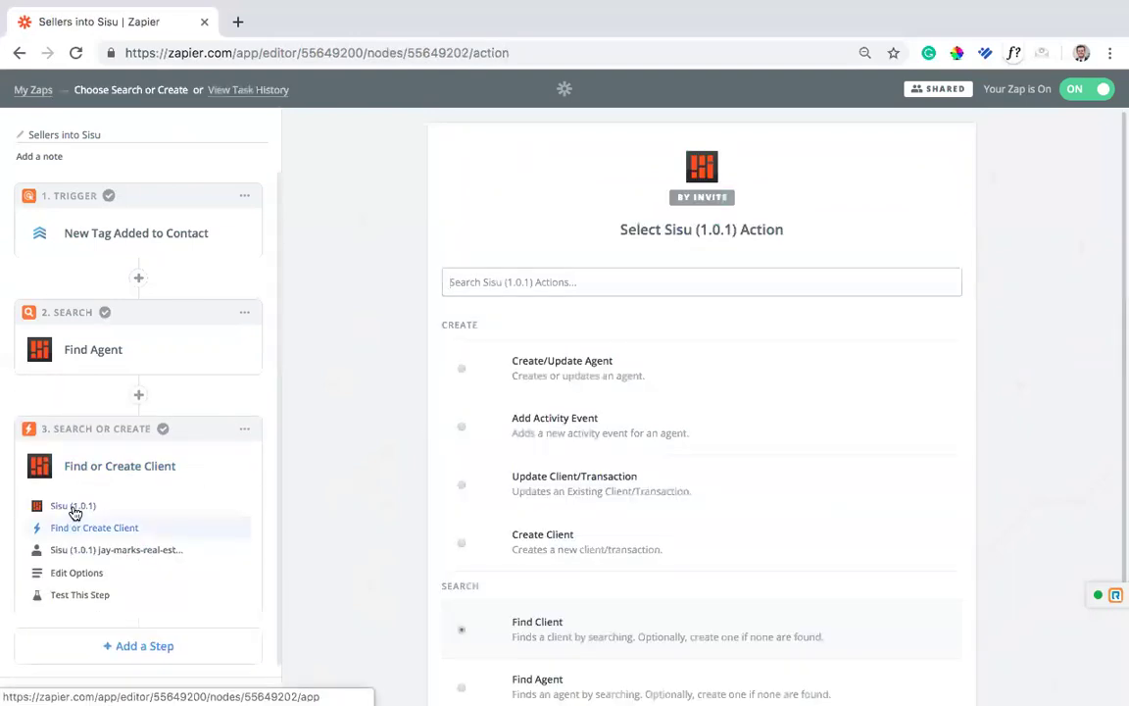
click(74, 511)
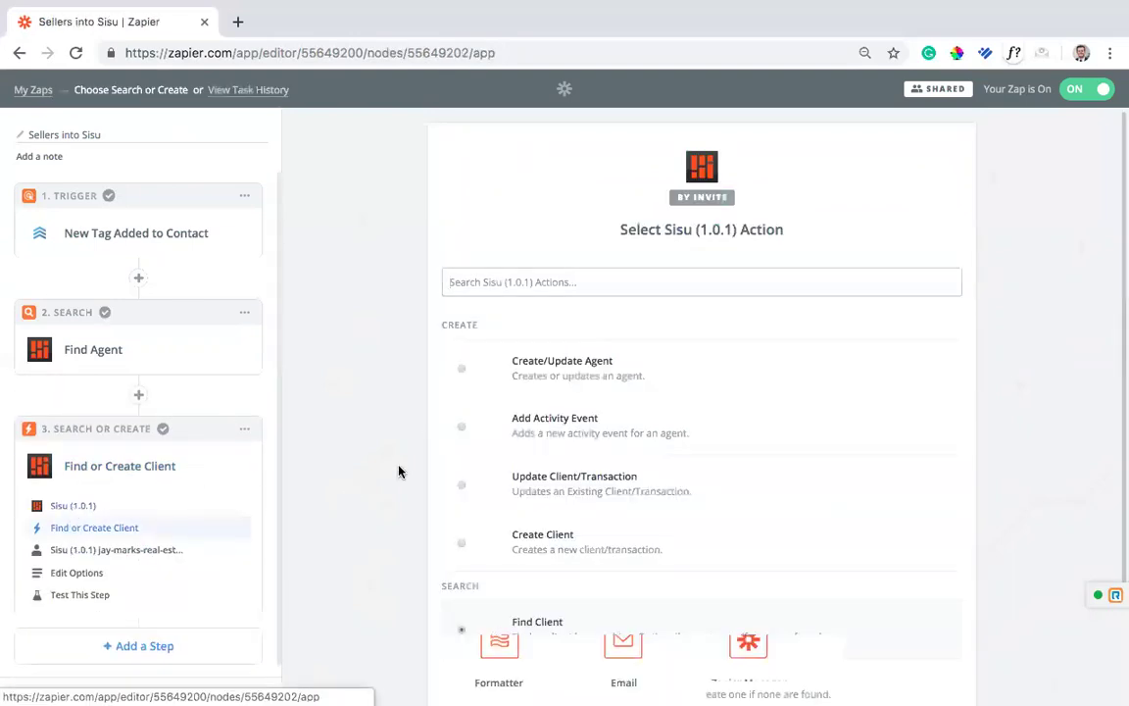
click(88, 527)
scroll(744, 443, down, 2)
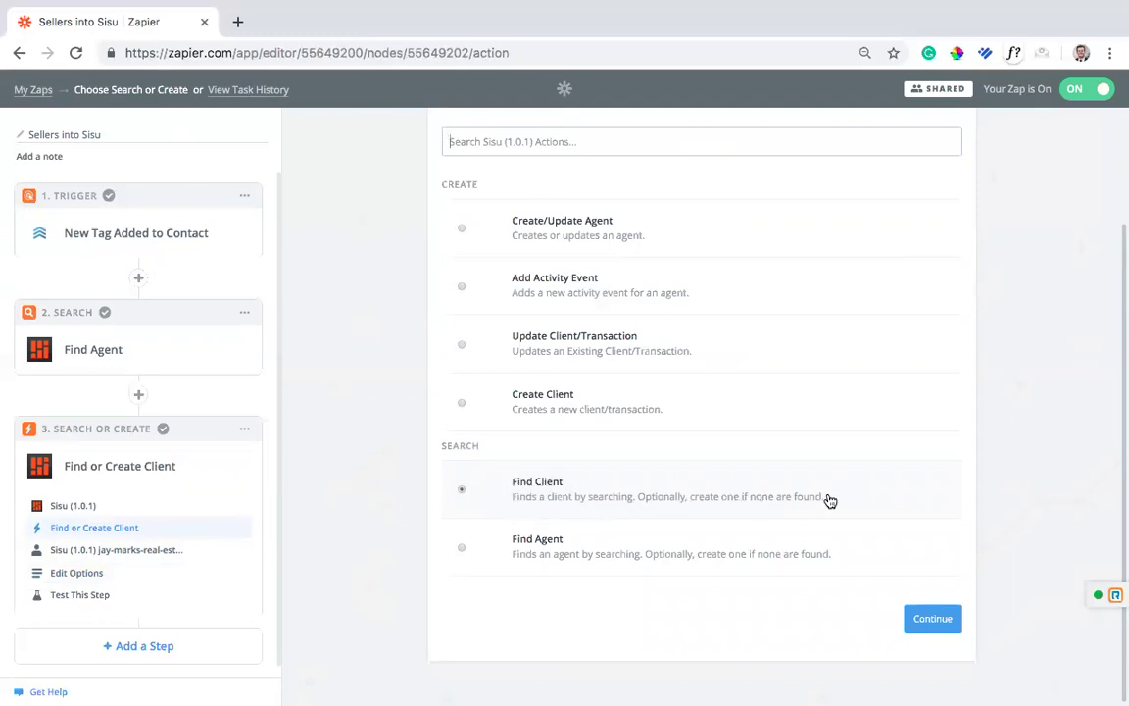
click(921, 617)
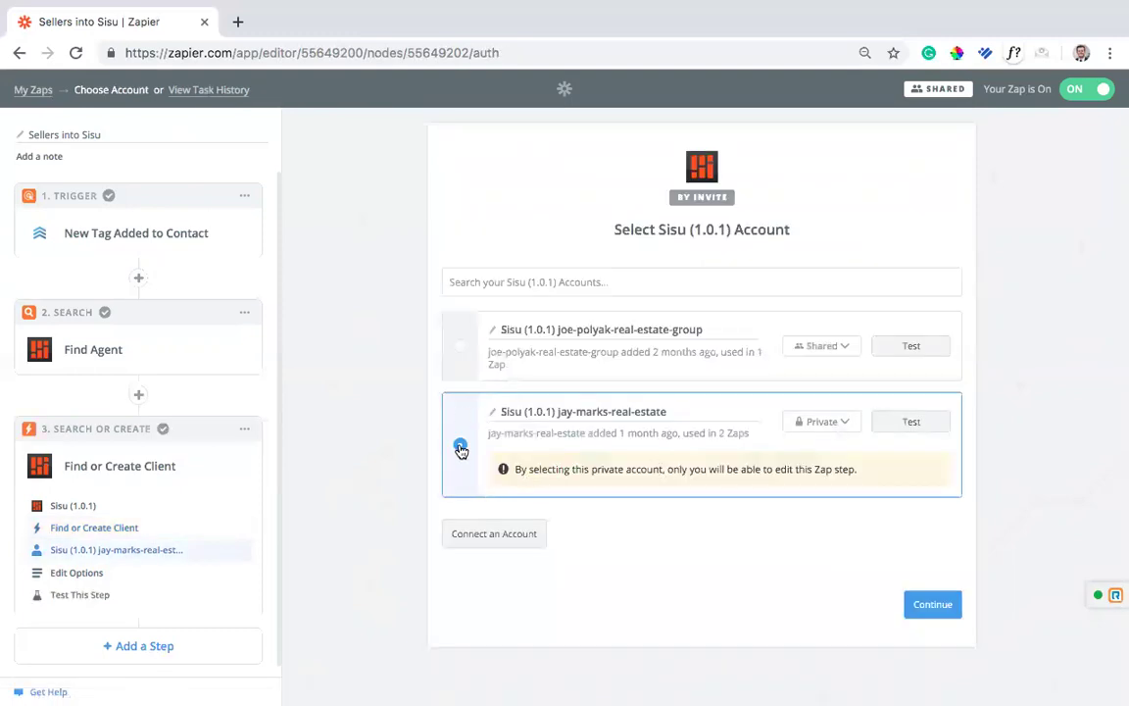
click(917, 612)
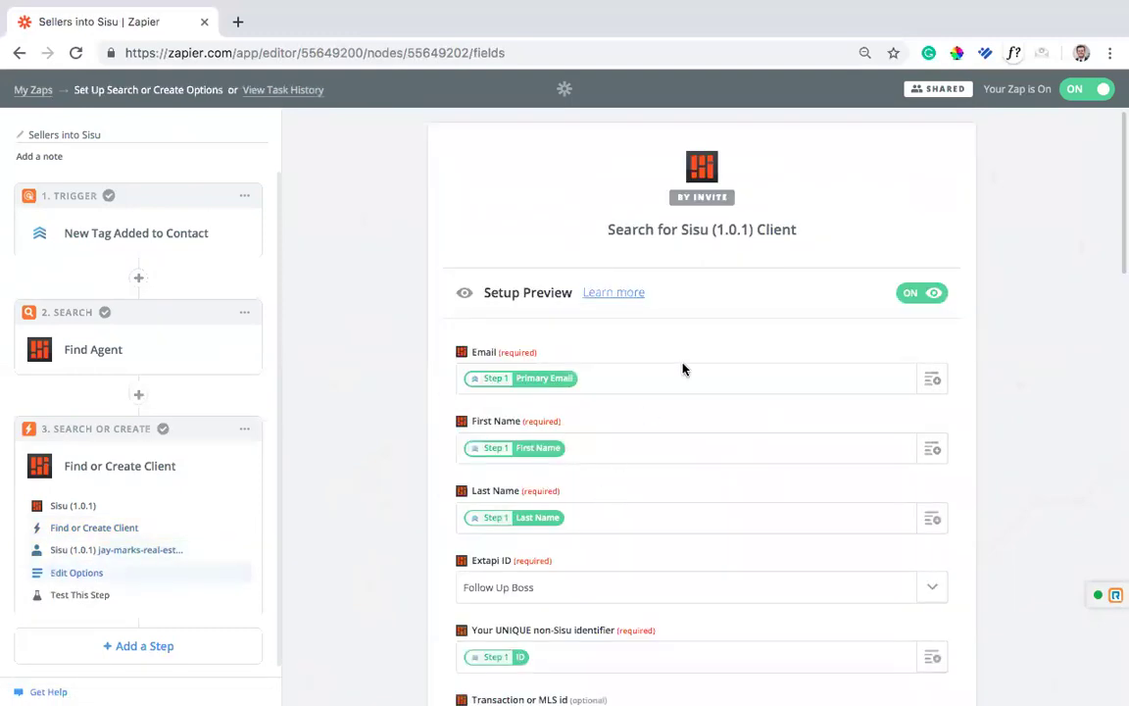
Look up the source fields matching "email" and "first name" for the client's Email and First Name, keeping both mappings.
scroll(675, 345, down, 1)
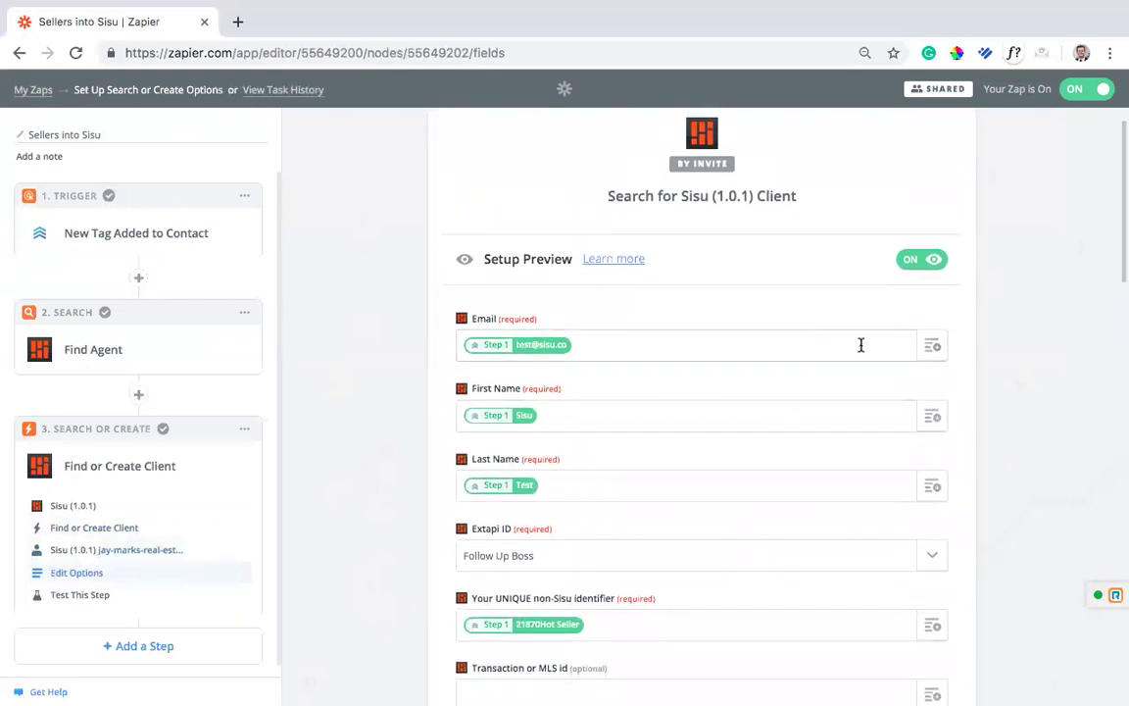
click(932, 347)
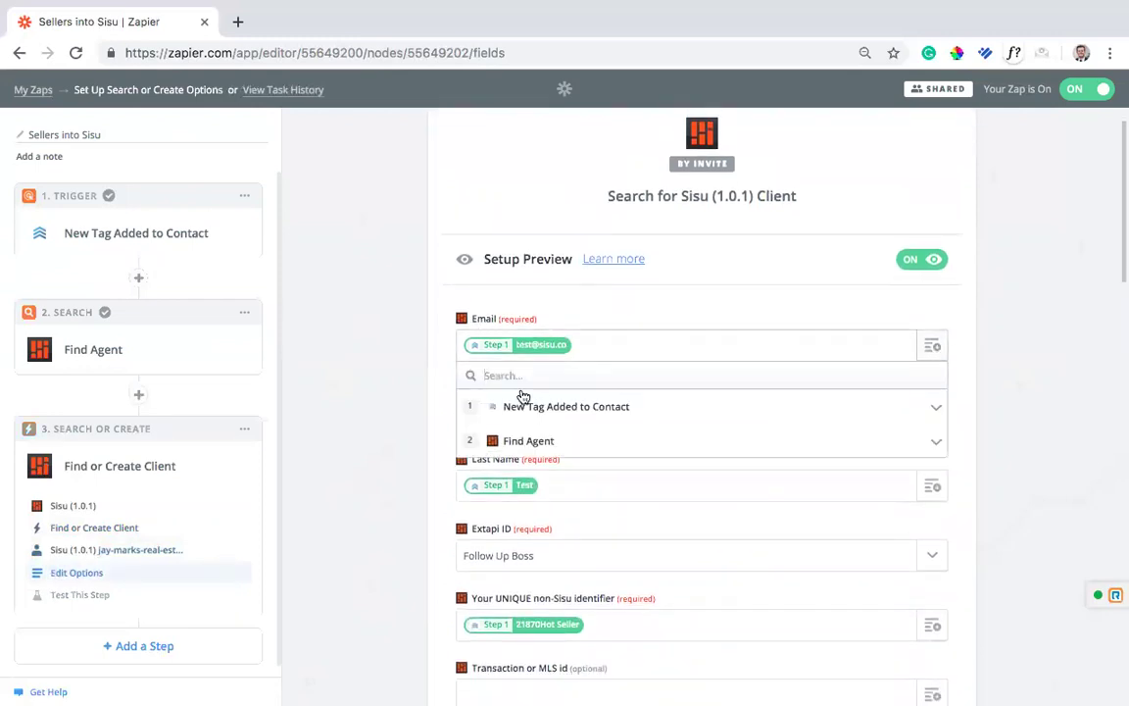
text(email)
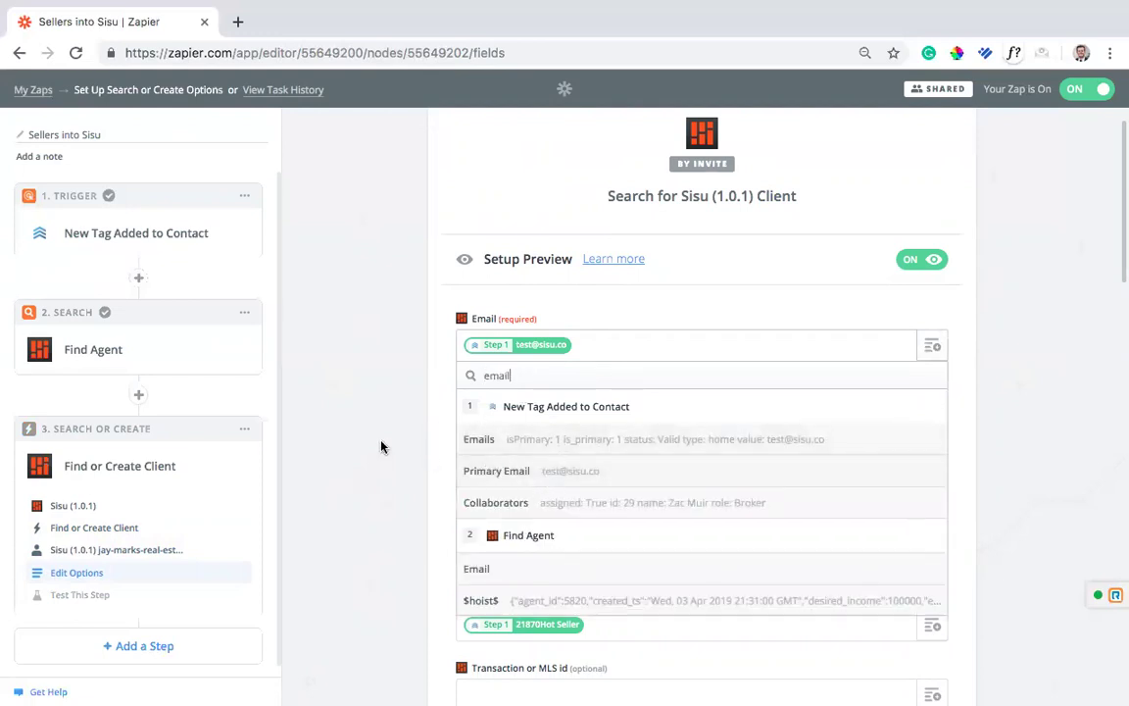
click(380, 446)
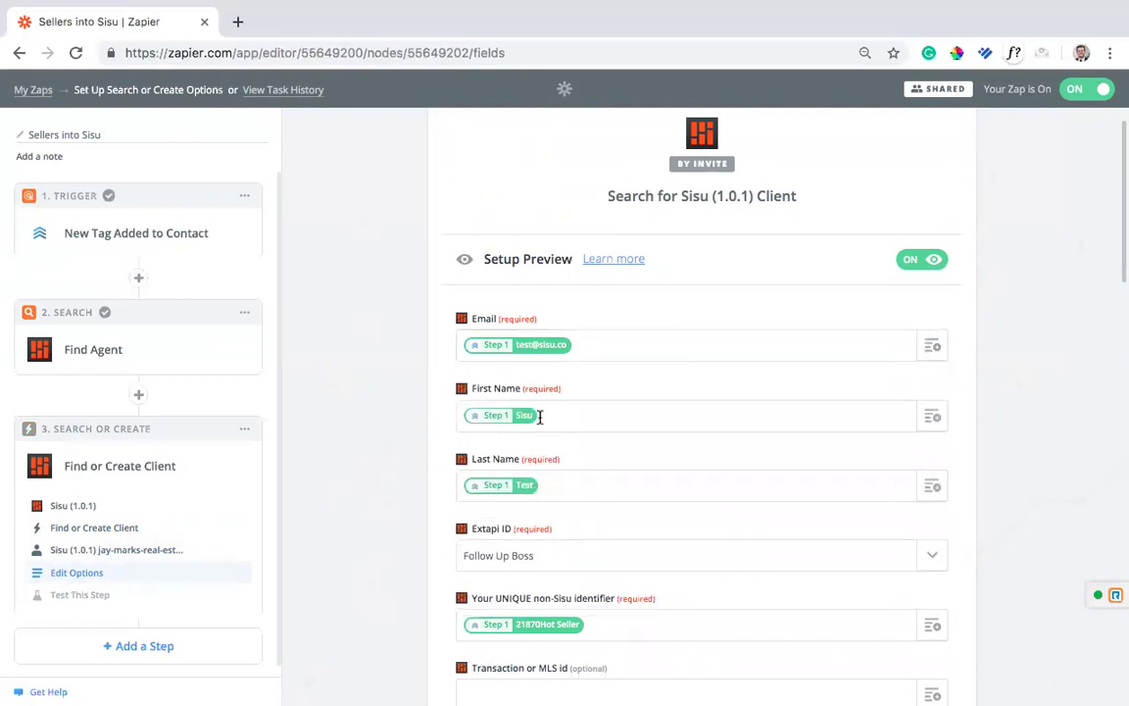
click(930, 418)
text(first name)
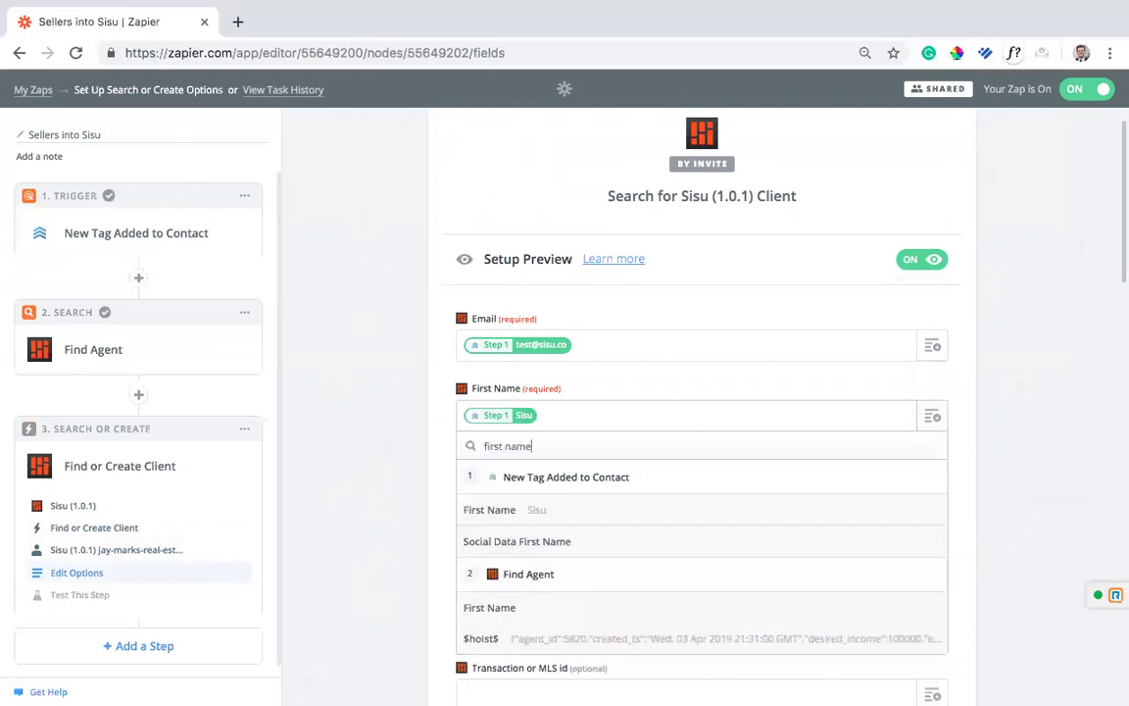
click(453, 473)
Check the Extapi ID choices for the client search and keep Follow Up Boss.
scroll(578, 461, down, 1)
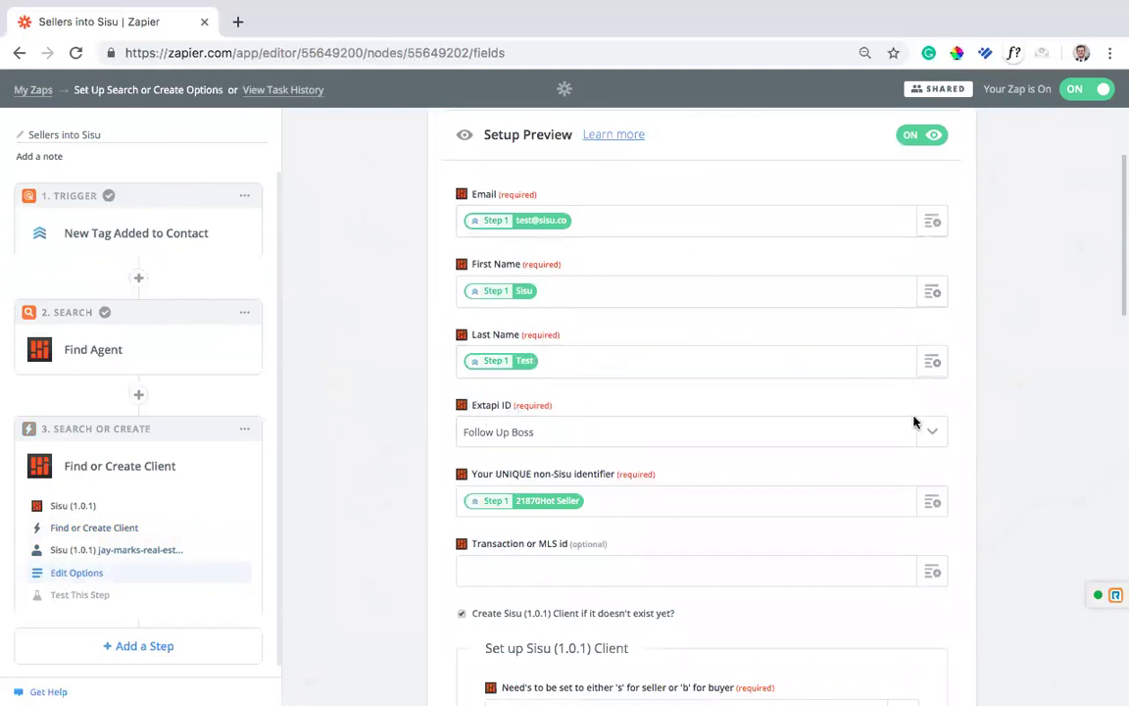
click(853, 437)
click(495, 592)
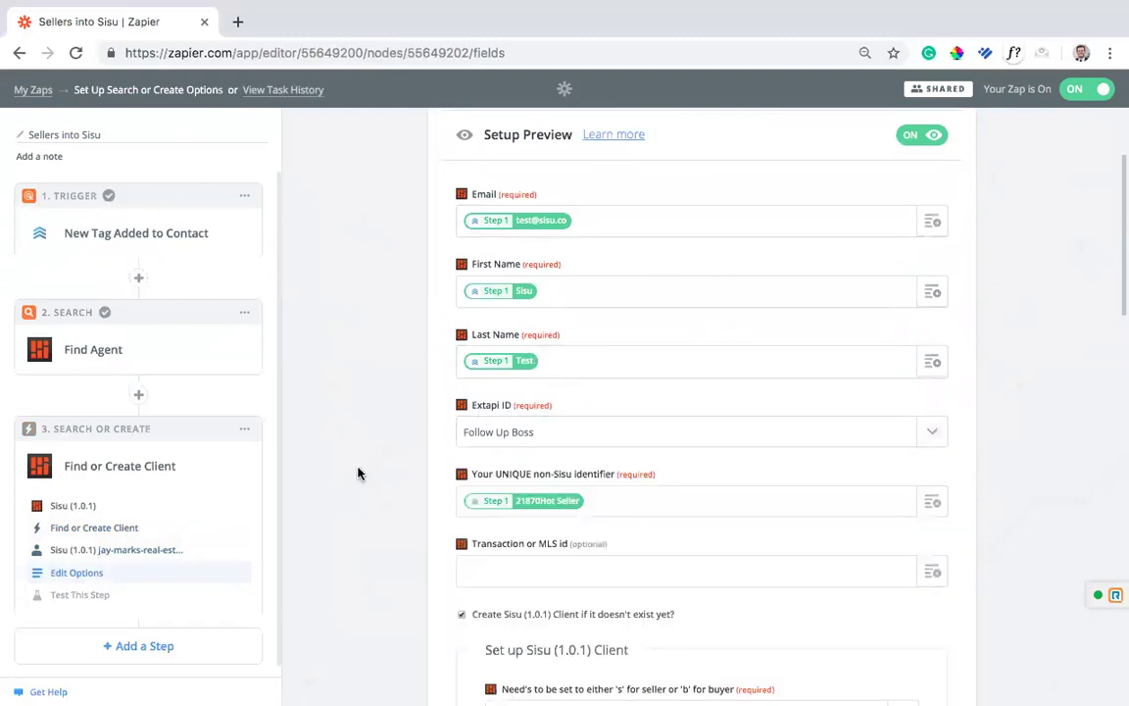
Search the source fields of the unique non-Sisu identifier for "id", keeping the trigger's ID field mapped.
scroll(479, 398, down, 1)
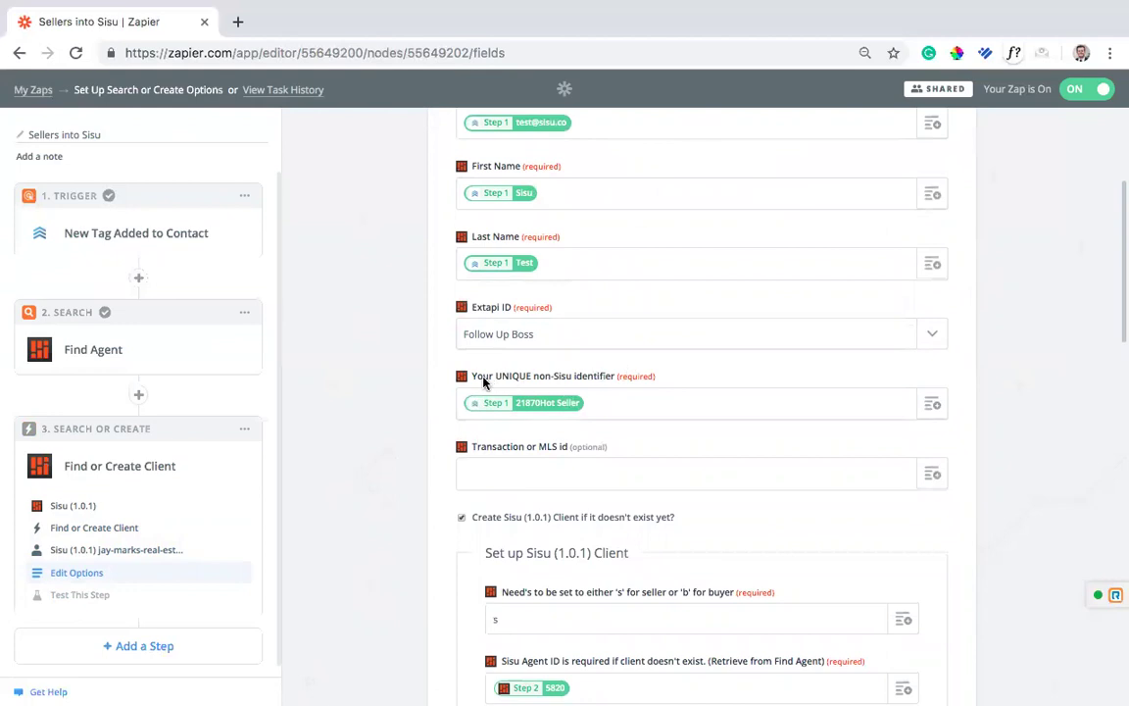
click(739, 402)
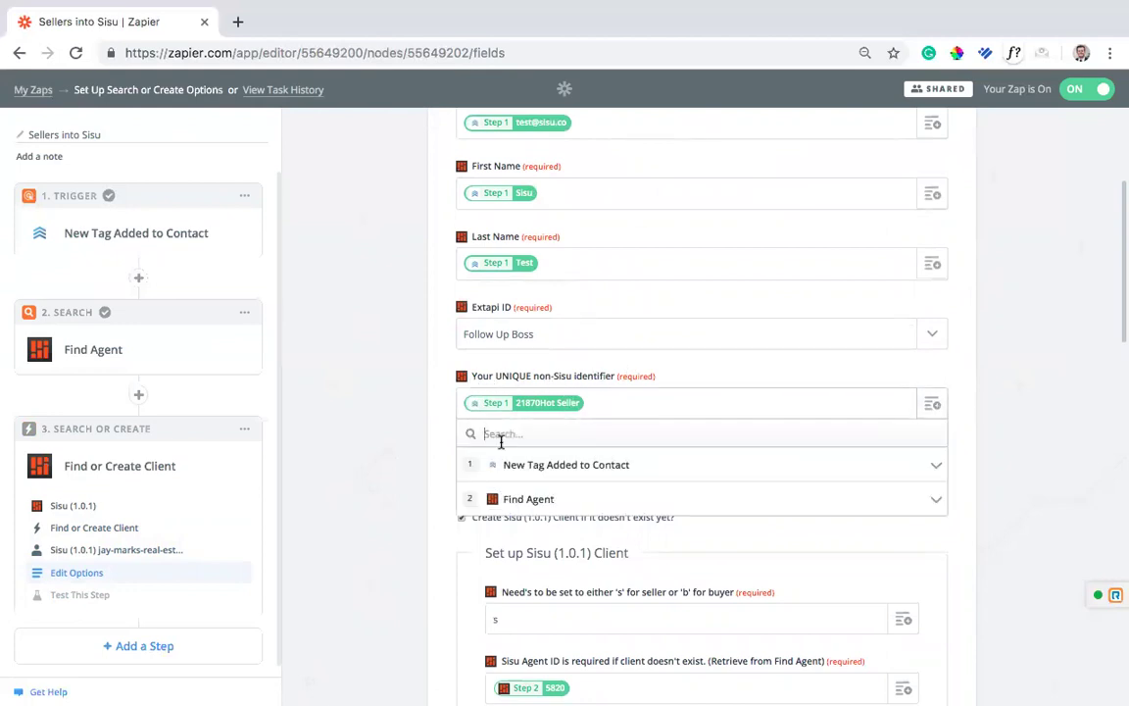
text(id)
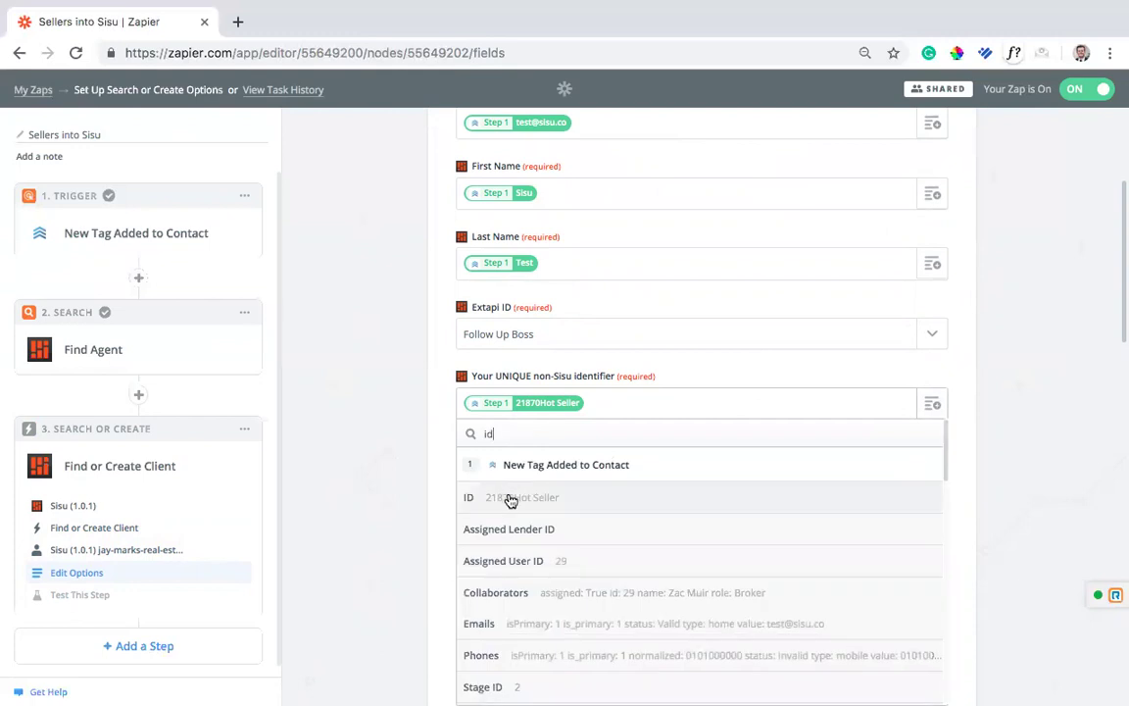
click(421, 471)
Look up the Find Agent source fields for the Sisu Agent ID in the client setup, keeping the AgentID mapping.
scroll(390, 463, down, 2)
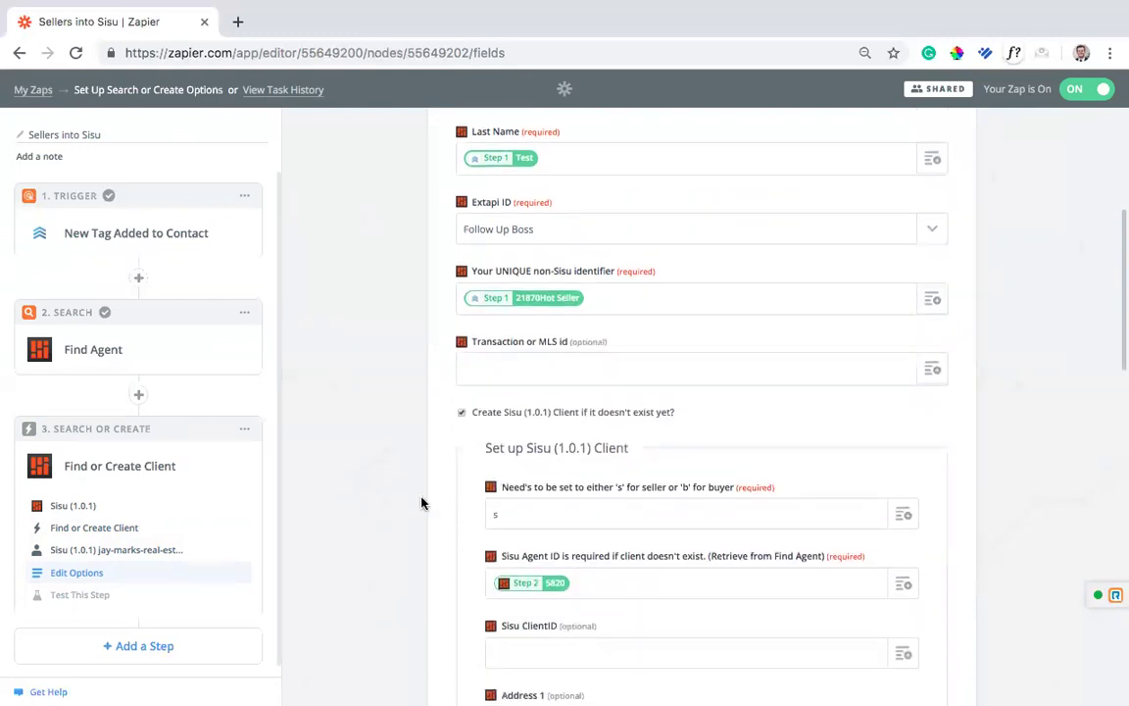
scroll(658, 464, down, 1)
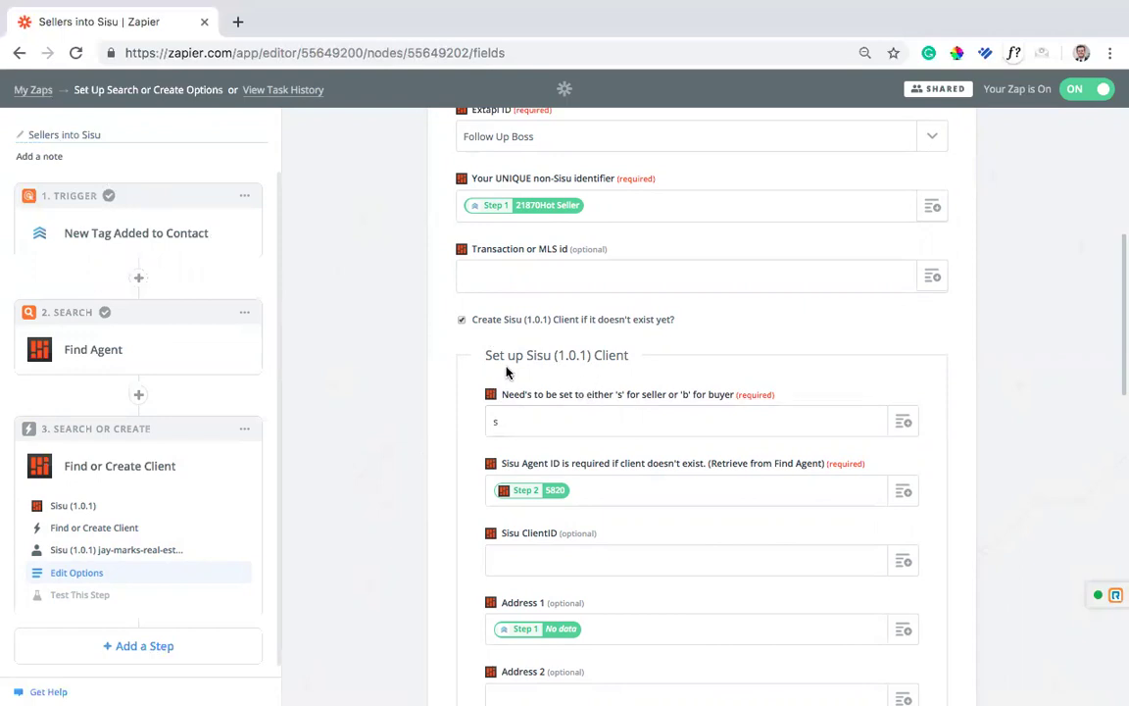
scroll(635, 386, down, 2)
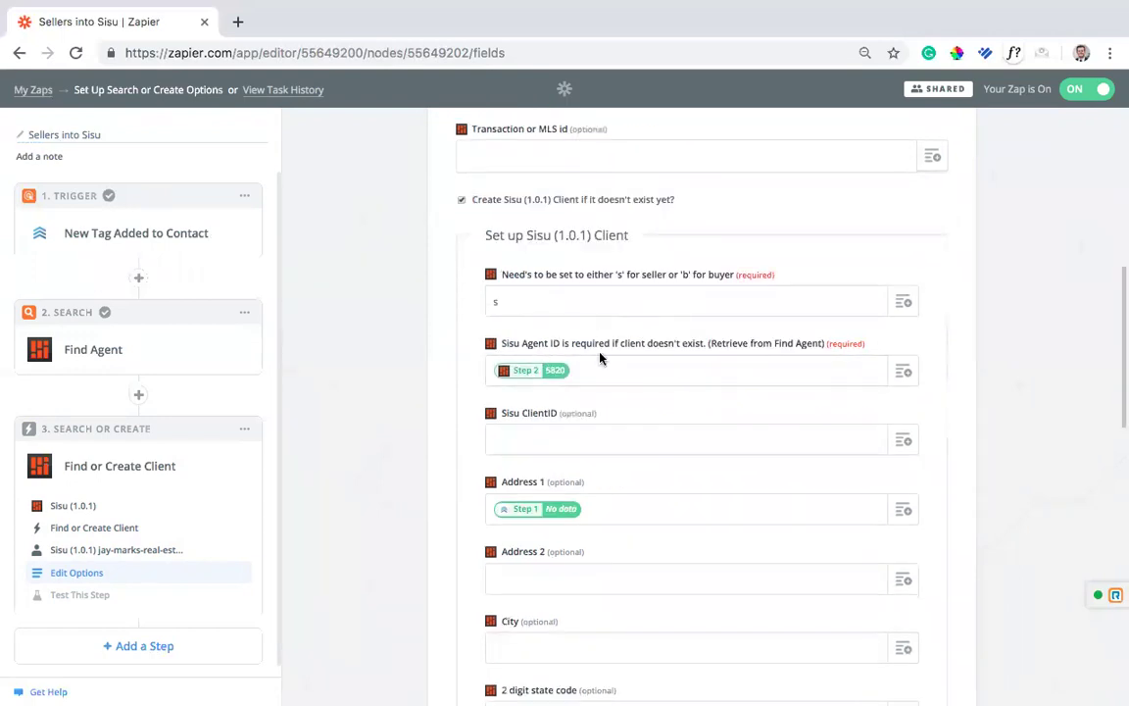
click(897, 374)
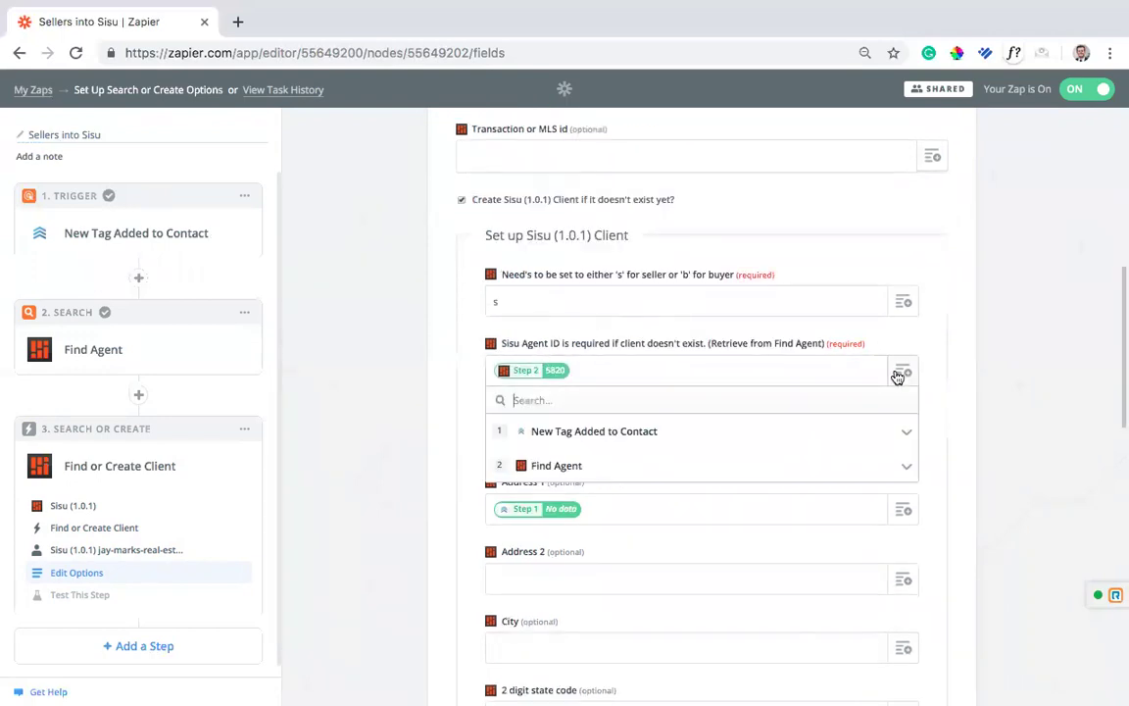
click(557, 467)
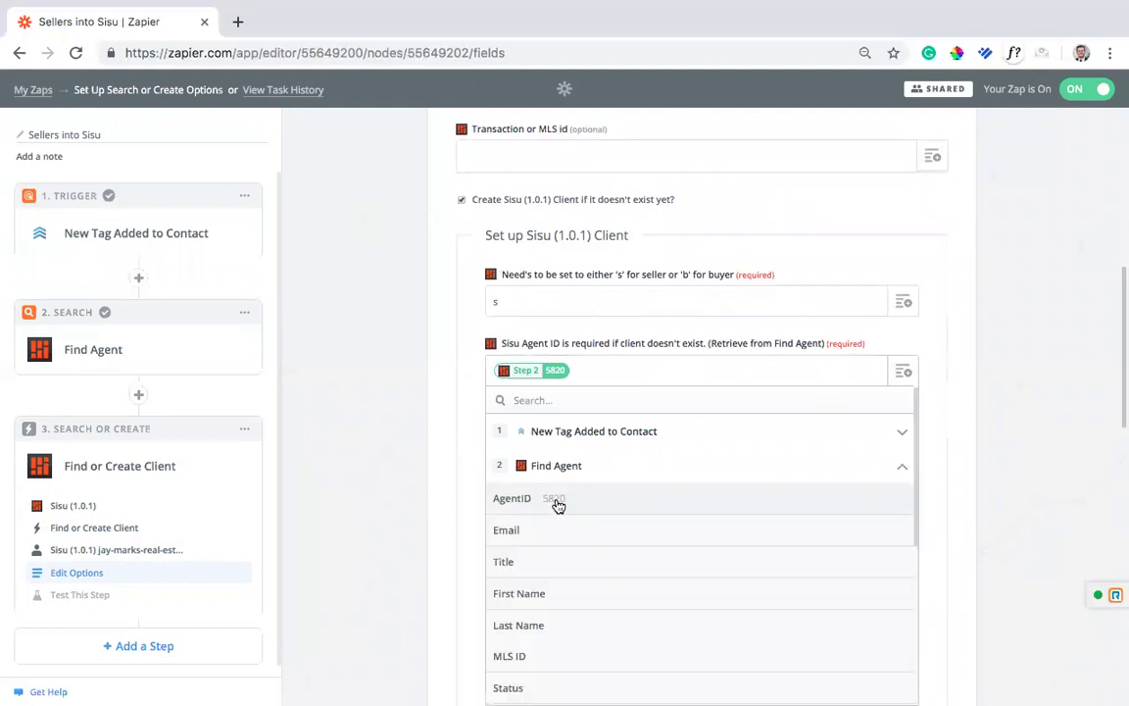
click(393, 436)
Search Address 1's source fields for "address", try adding Primary Address Street, and remove the duplicate mapping.
scroll(487, 461, down, 2)
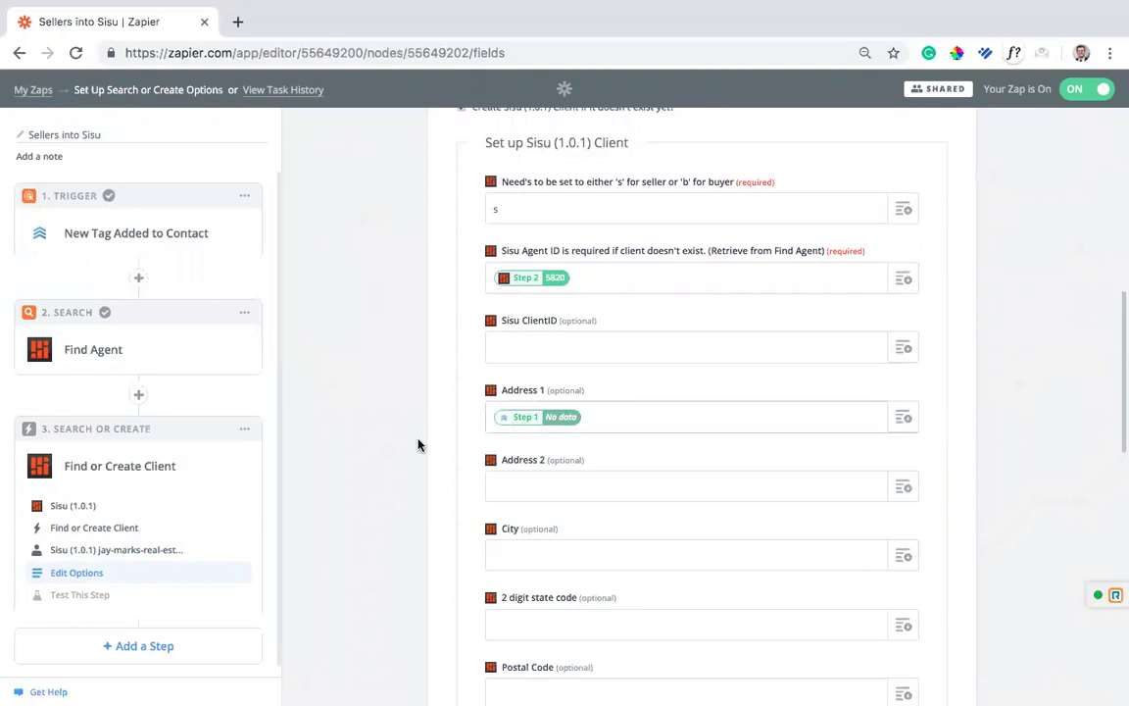
scroll(418, 445, down, 3)
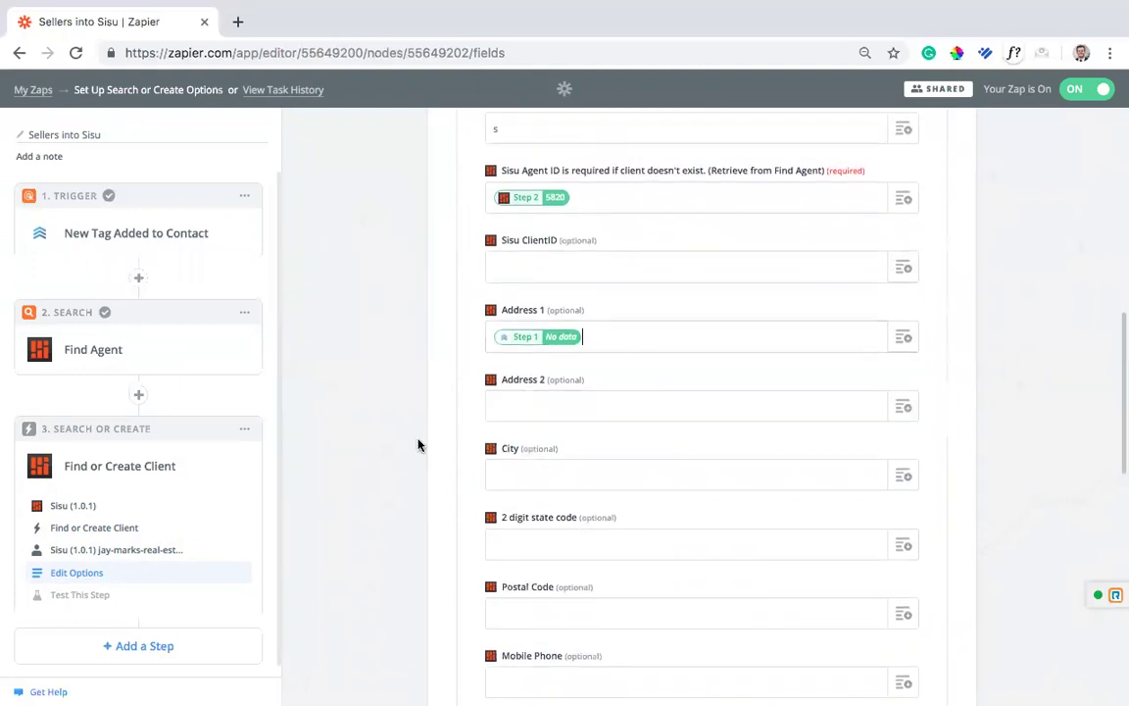
click(902, 277)
text(address)
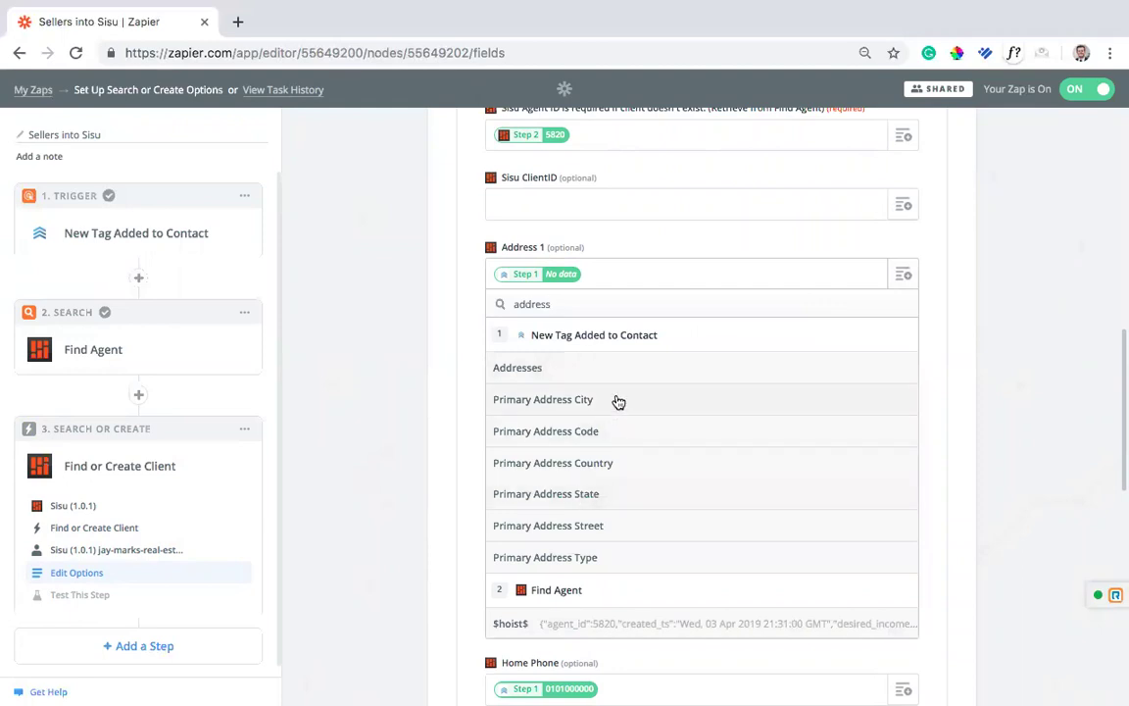
click(578, 525)
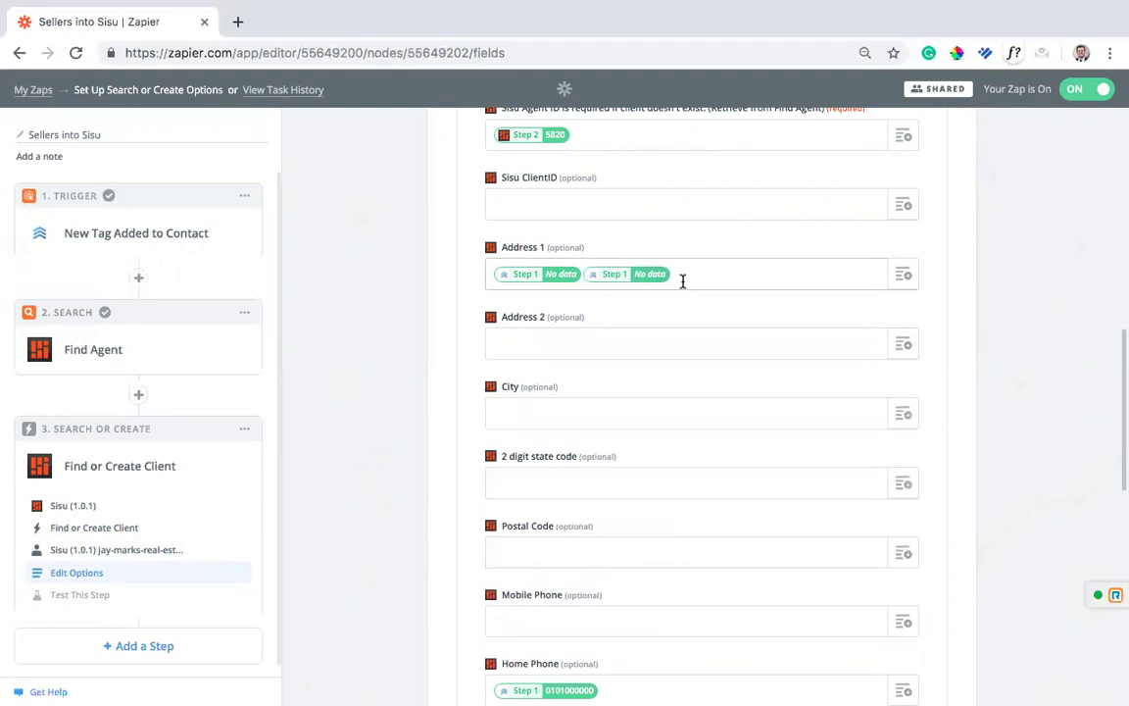
key(BackSpace)
Search Lead Type's source fields for "source", try adding the trigger's Source field, and remove the duplicate mapping.
scroll(467, 379, down, 1)
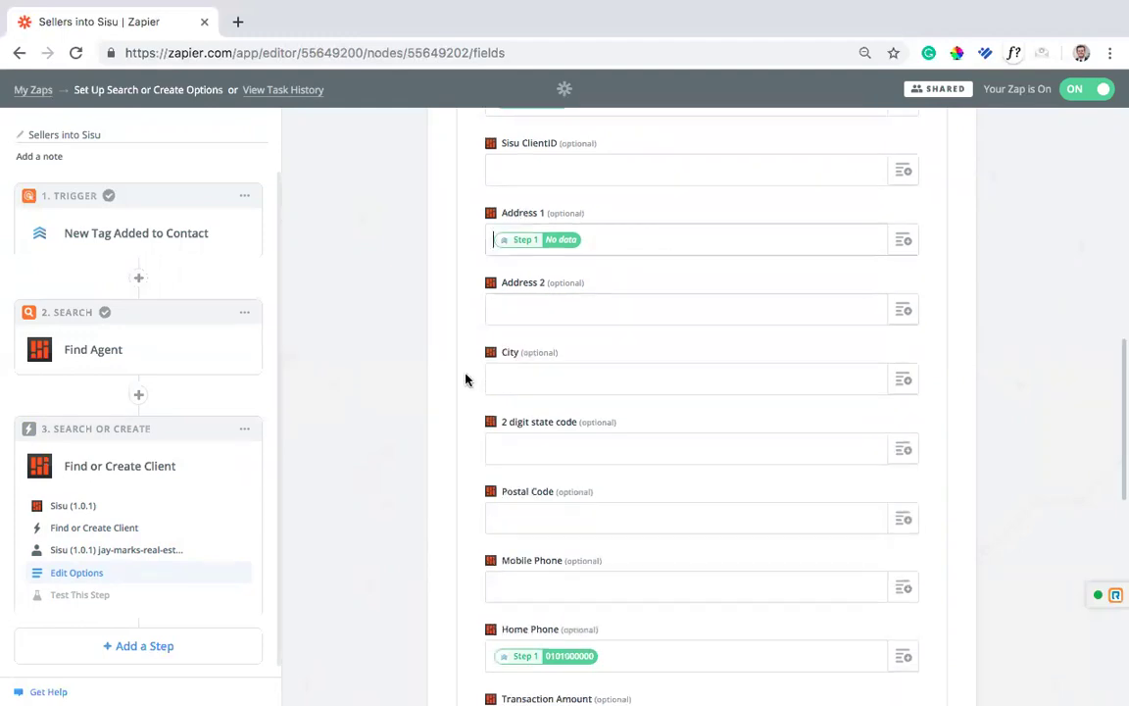
scroll(534, 386, down, 1)
scroll(564, 398, down, 5)
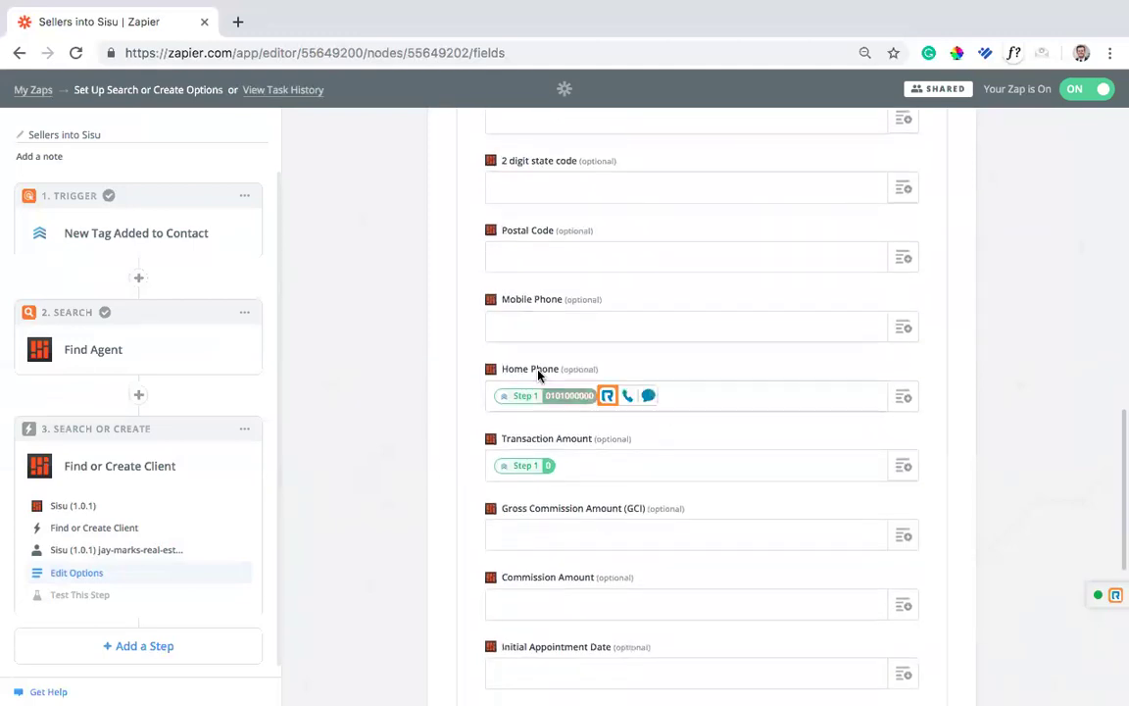
scroll(578, 412, down, 1)
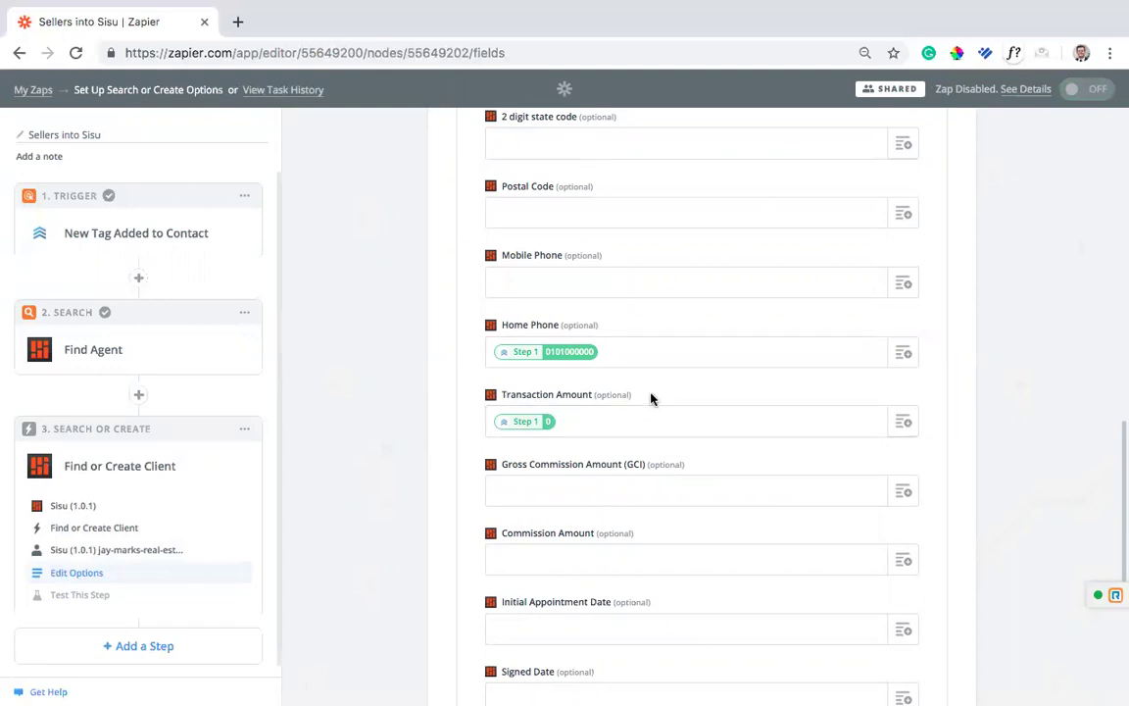
scroll(651, 397, down, 8)
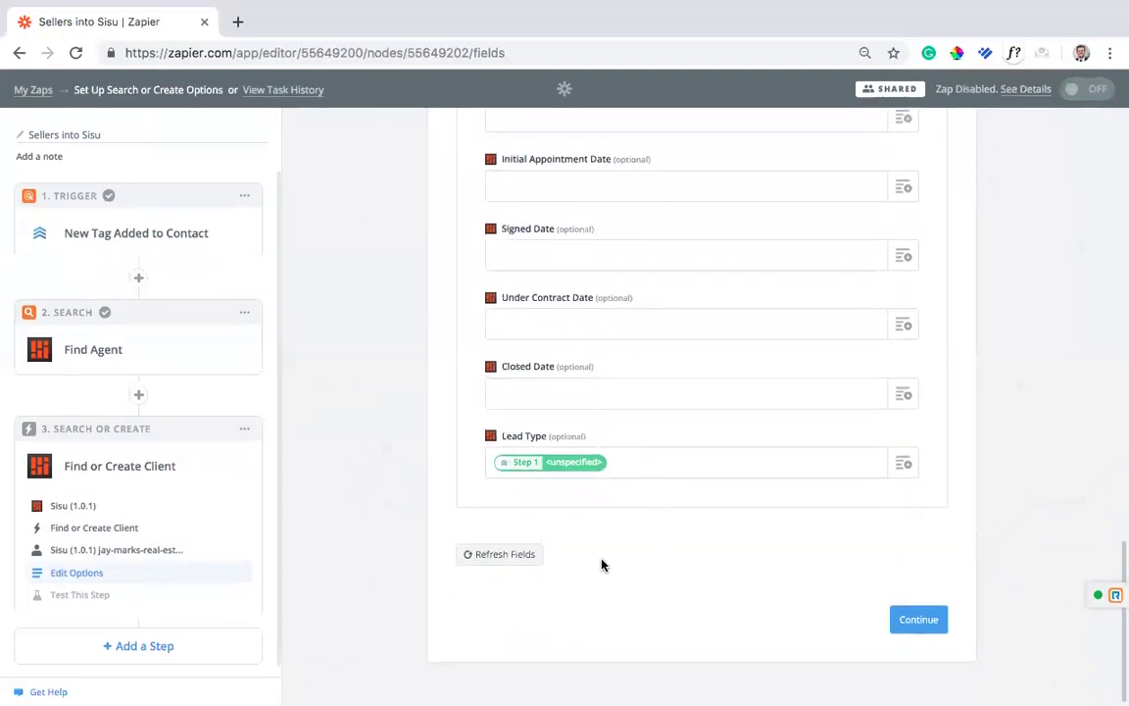
click(904, 464)
click(657, 522)
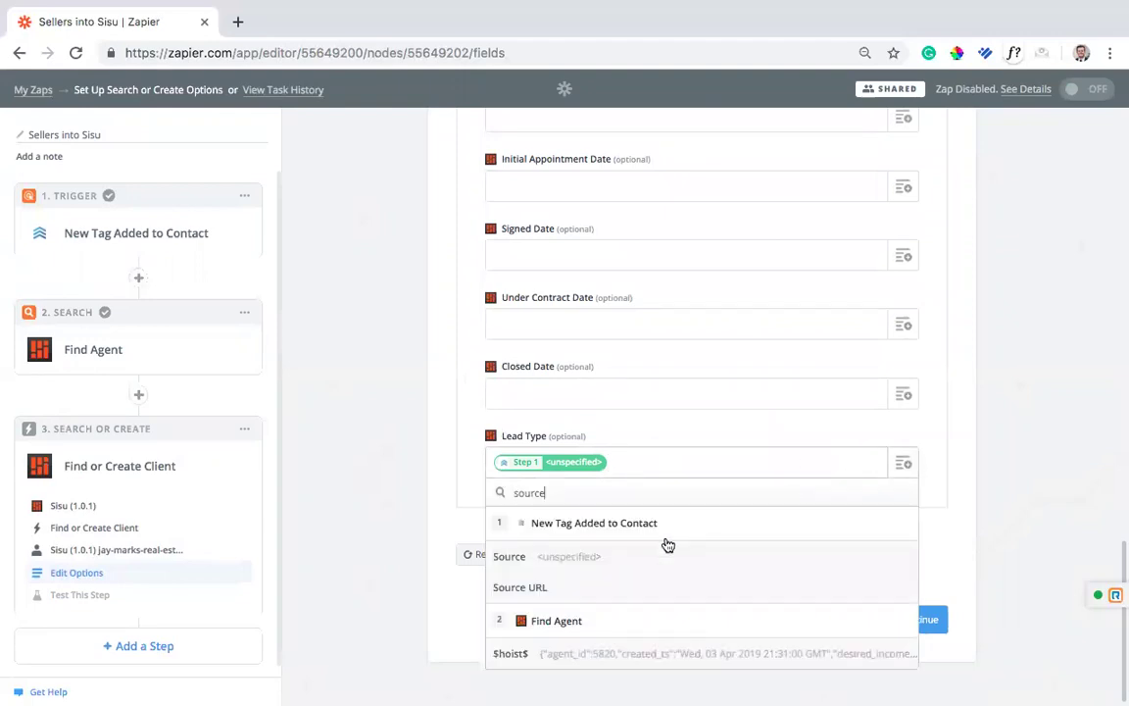
click(494, 555)
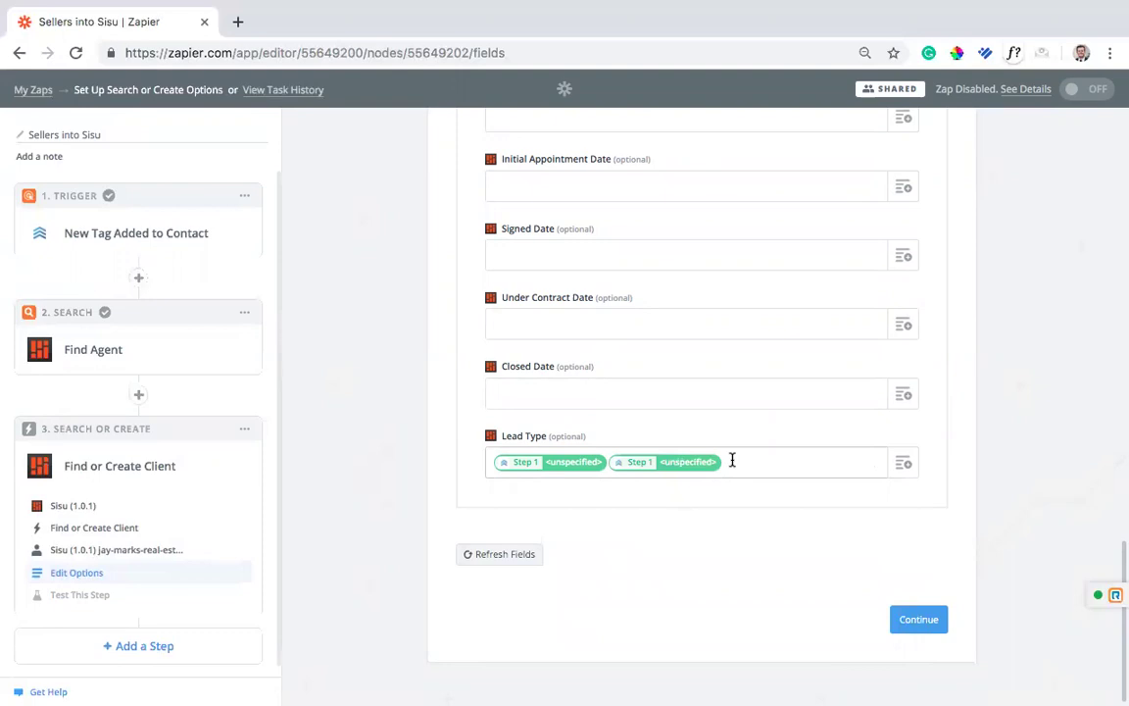
key(BackSpace)
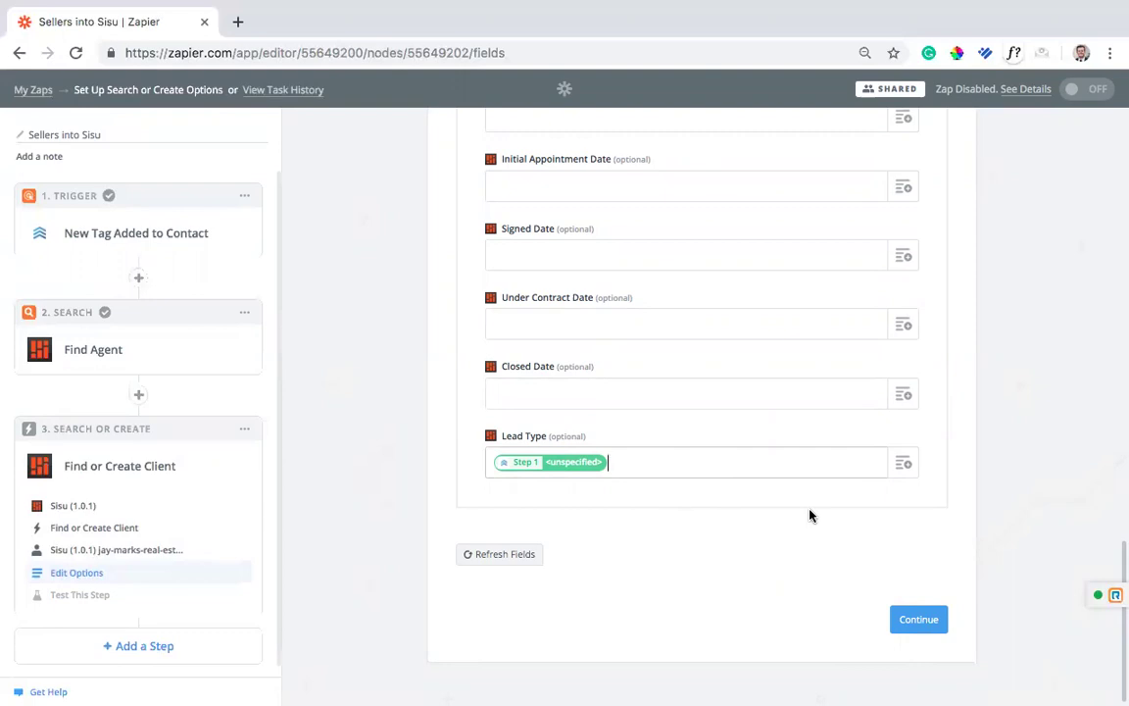
Accept the Find or Create Client options and finish the zap's setup from the step test.
click(923, 618)
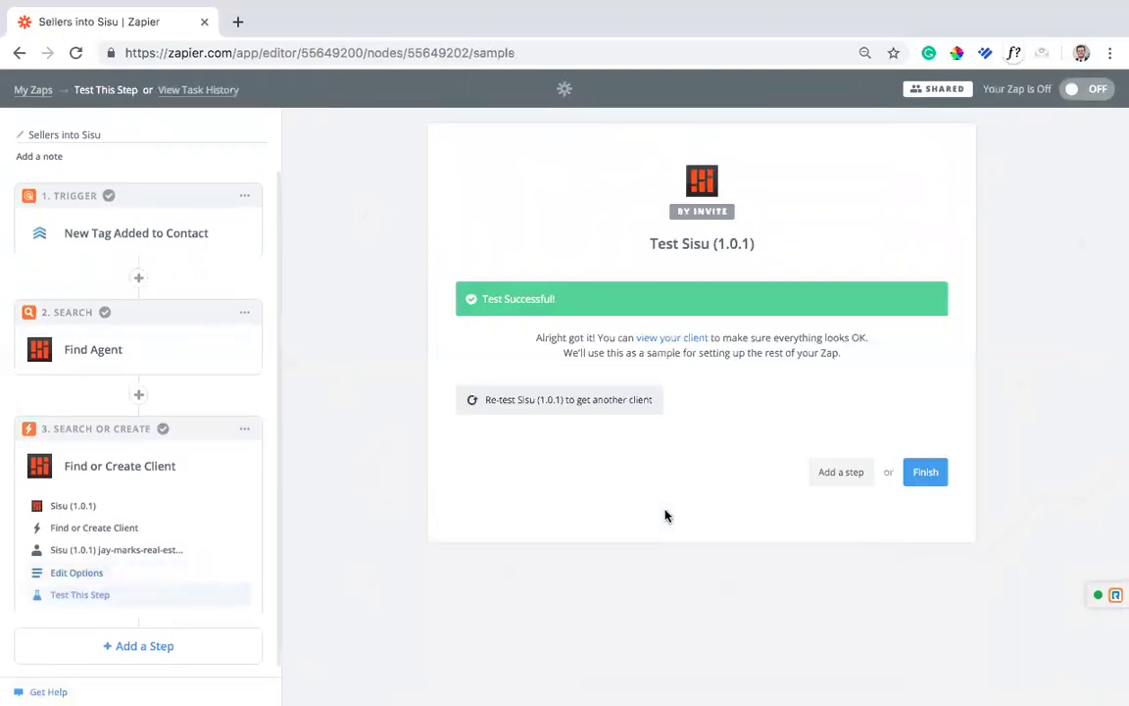
click(931, 472)
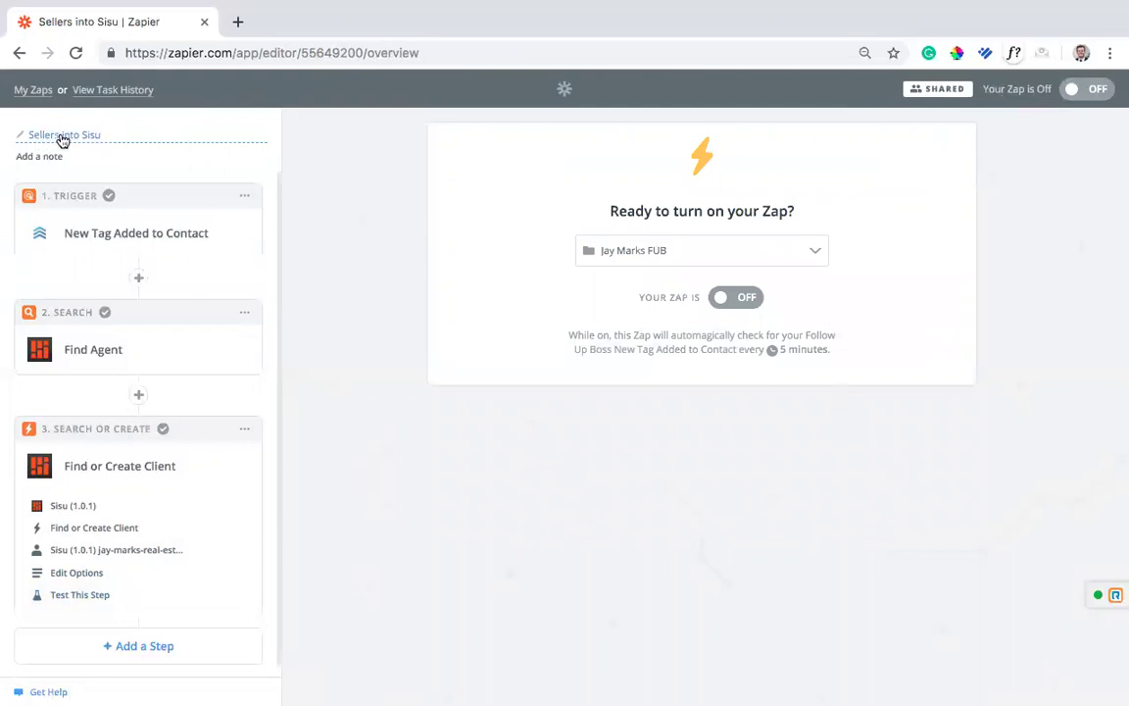
Rename the zap as FUB Sellers into Sisu and turn it on.
click(68, 136)
click(70, 138)
key(Home)
text(FUB)
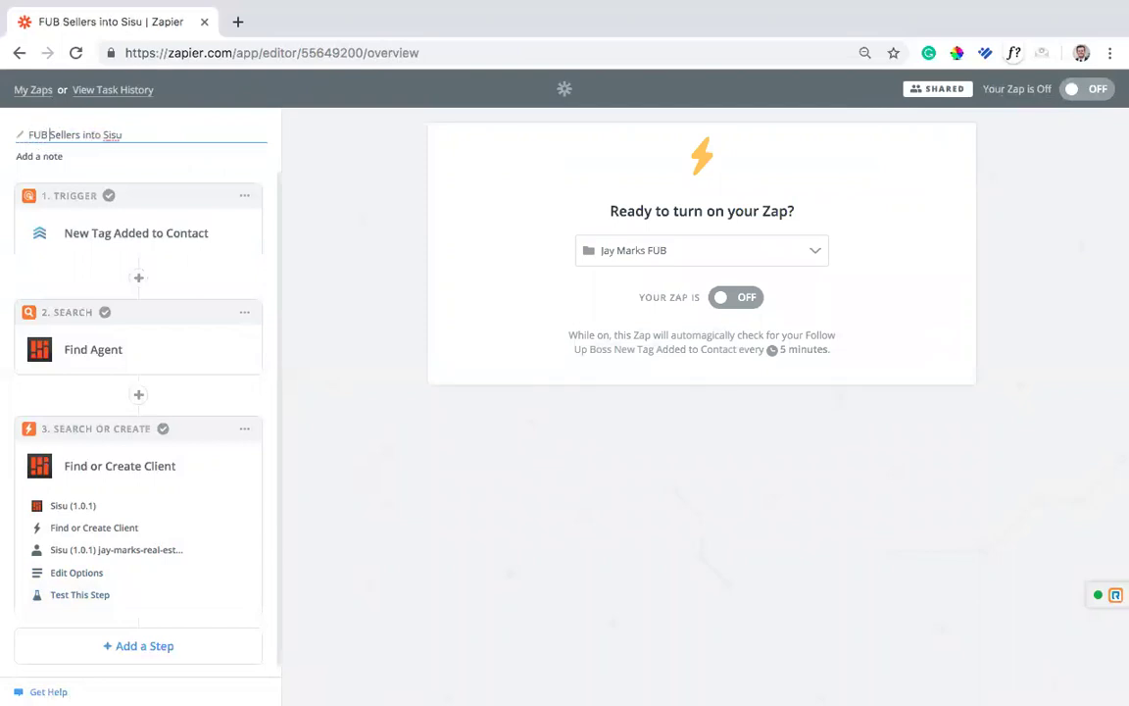
click(713, 290)
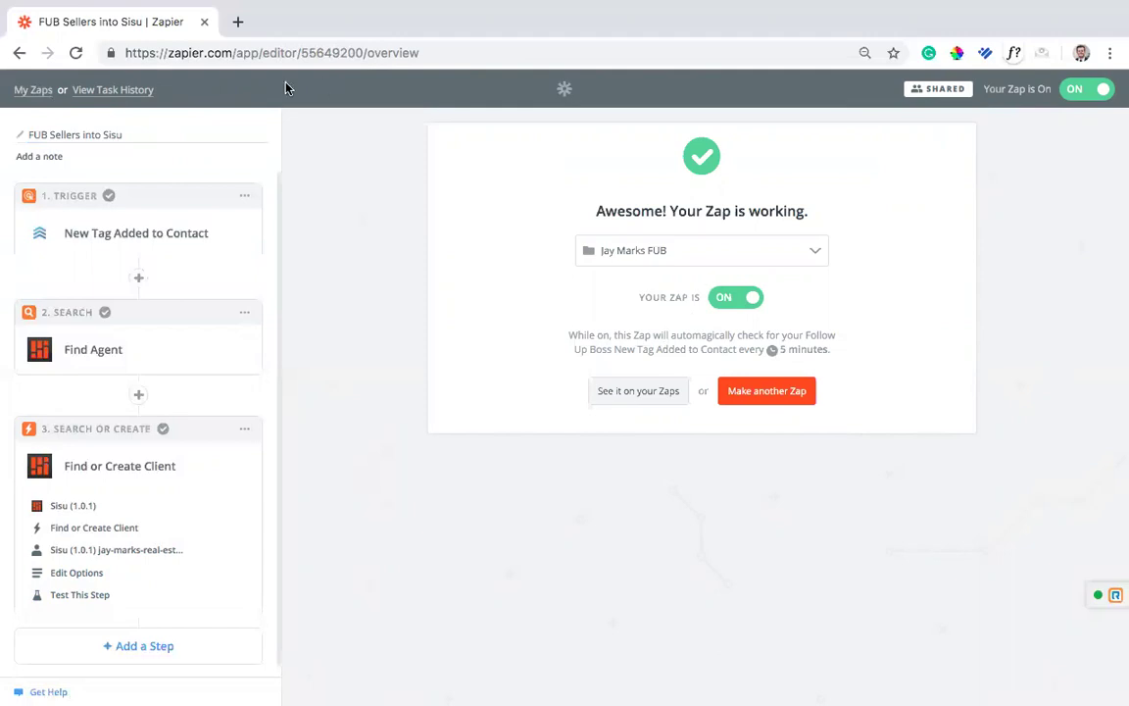
Return to the zap list and check the actions available for the FUB Sellers into Sisu zap, including Copy.
click(32, 90)
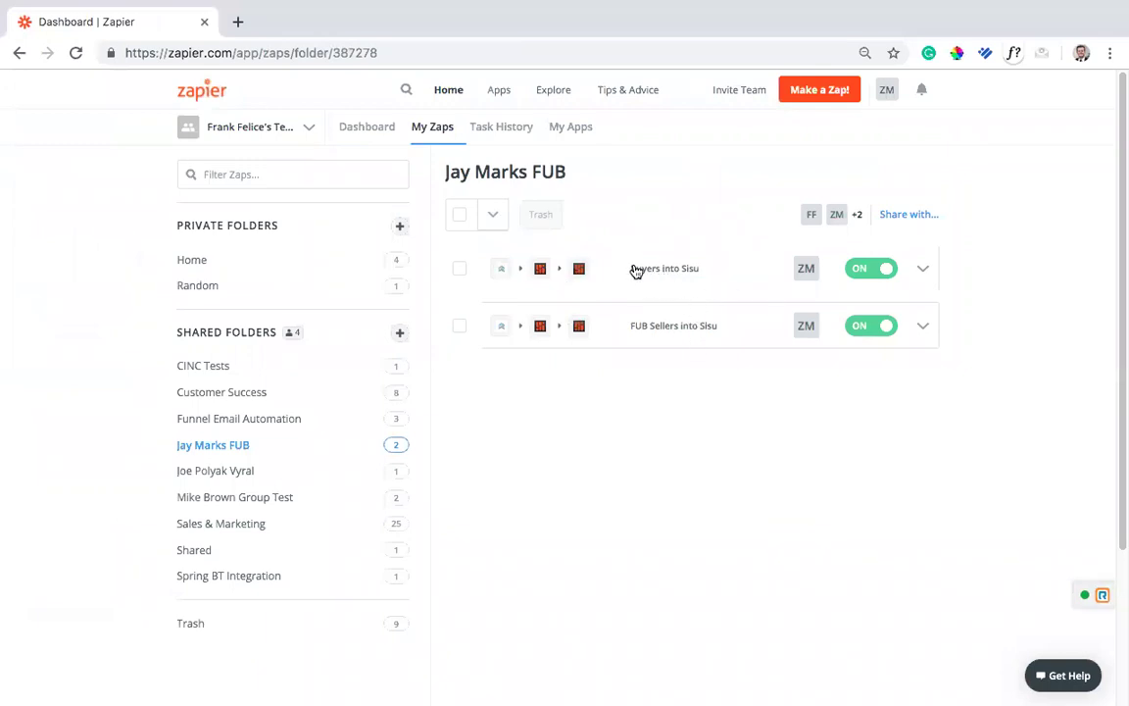
click(923, 326)
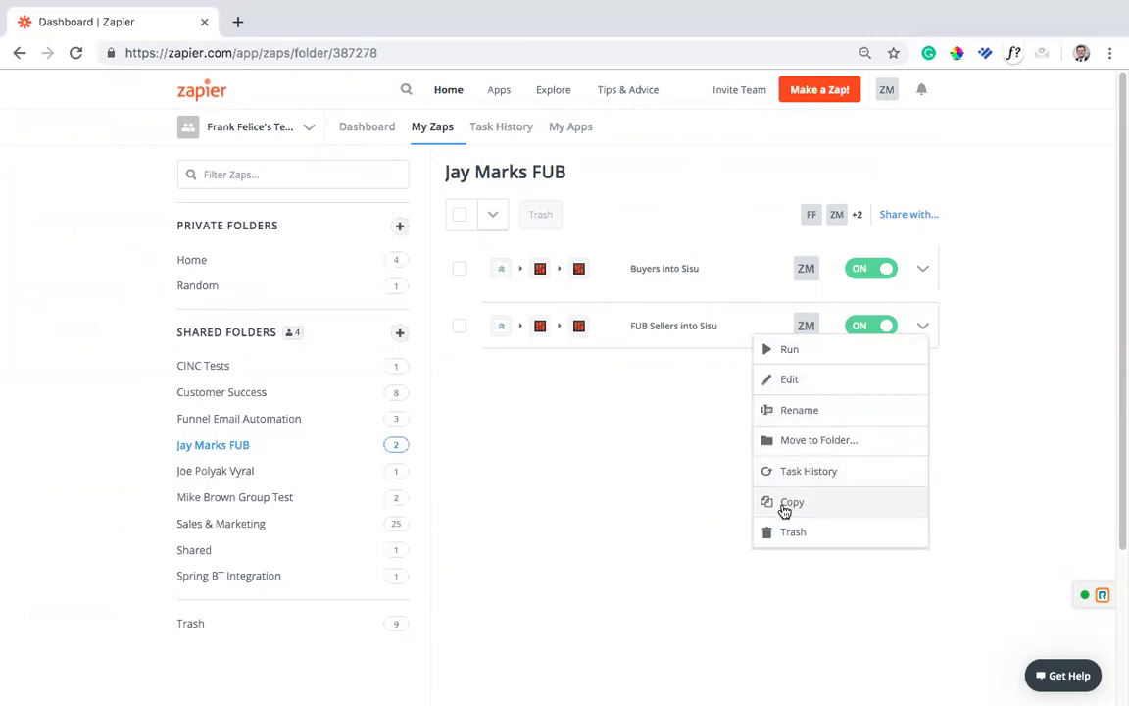
click(666, 446)
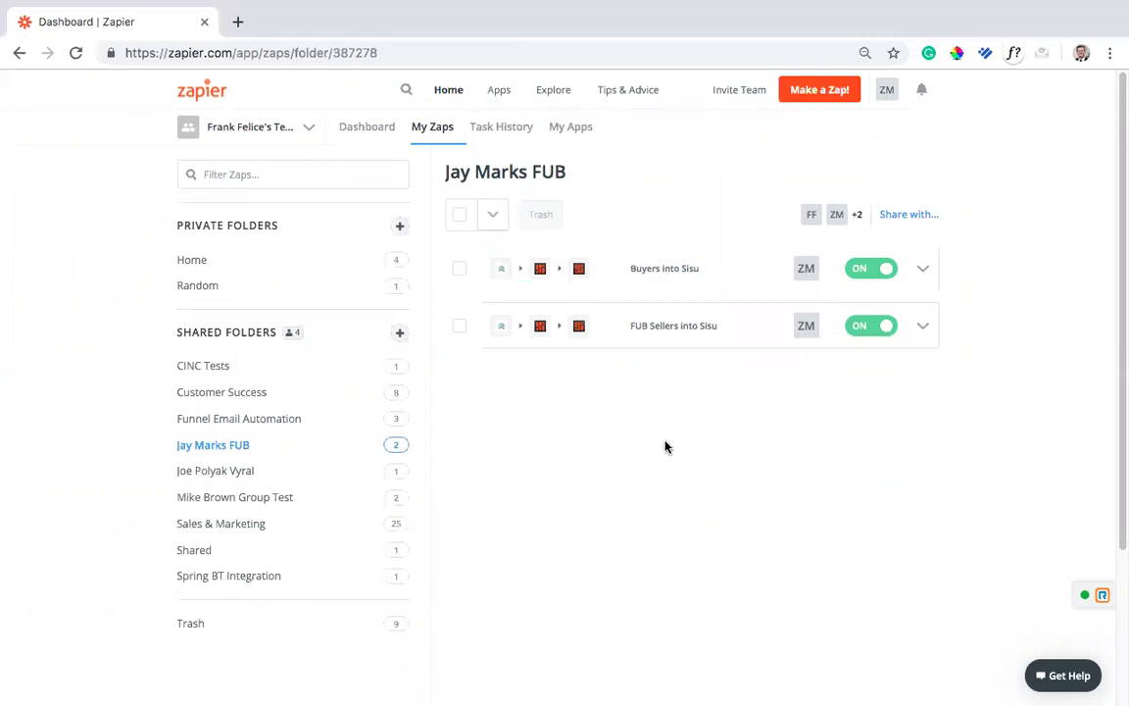
Open the Buyers into Sisu zap and review the tag set in its New Tag Added to Contact trigger options.
click(666, 269)
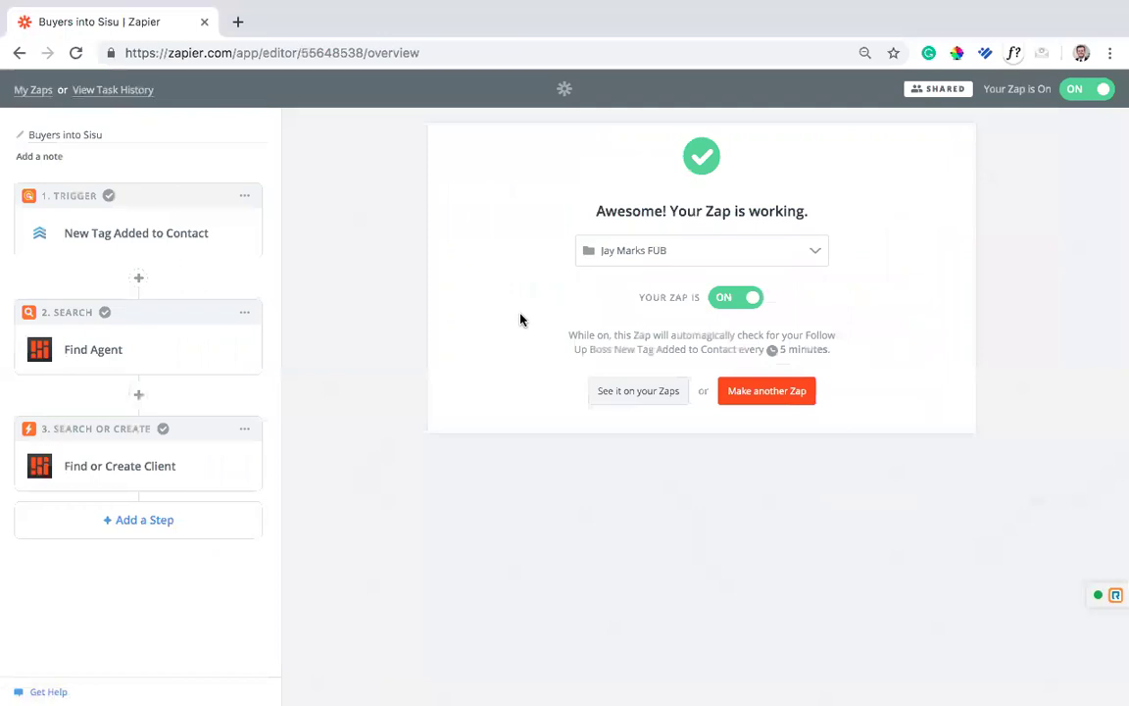
click(157, 233)
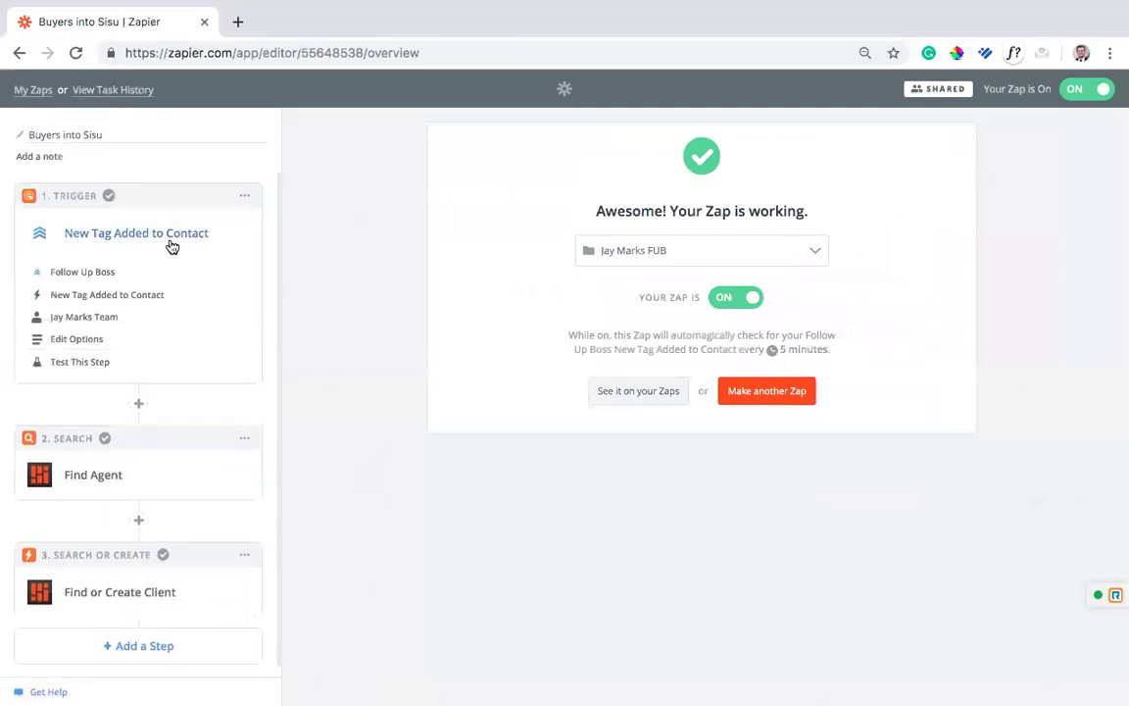
click(70, 341)
click(501, 298)
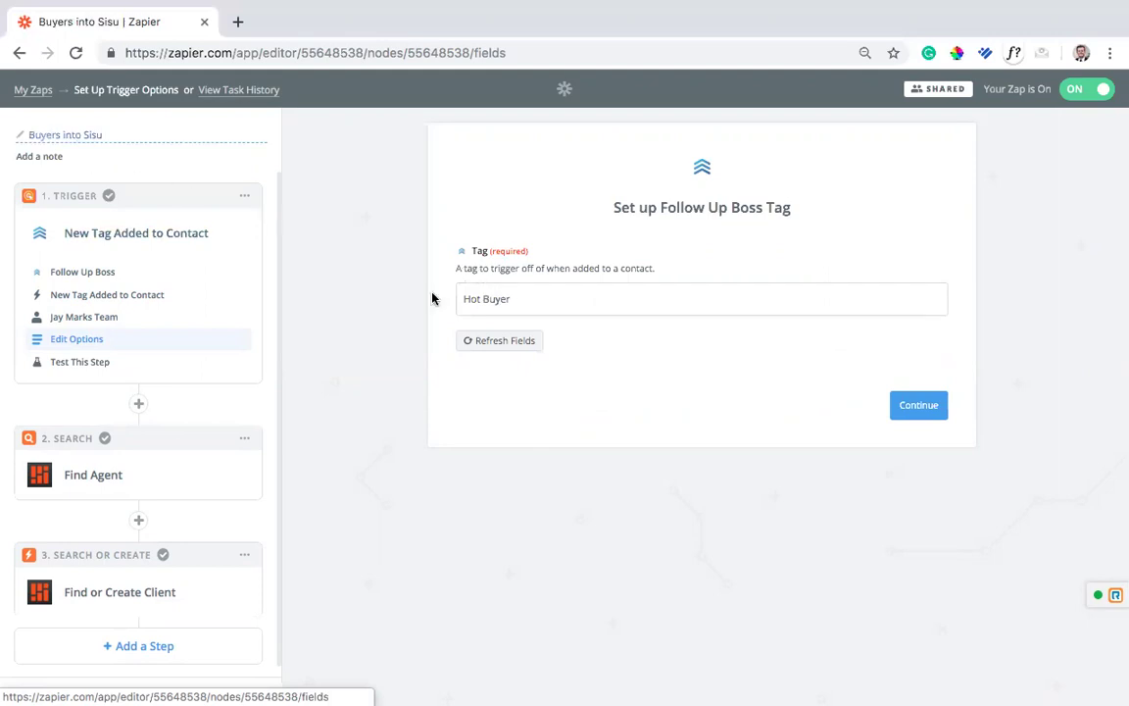
Rename the buyers zap as FUB Buyers into Sisu.
click(36, 134)
key(Home)
text(FUB)
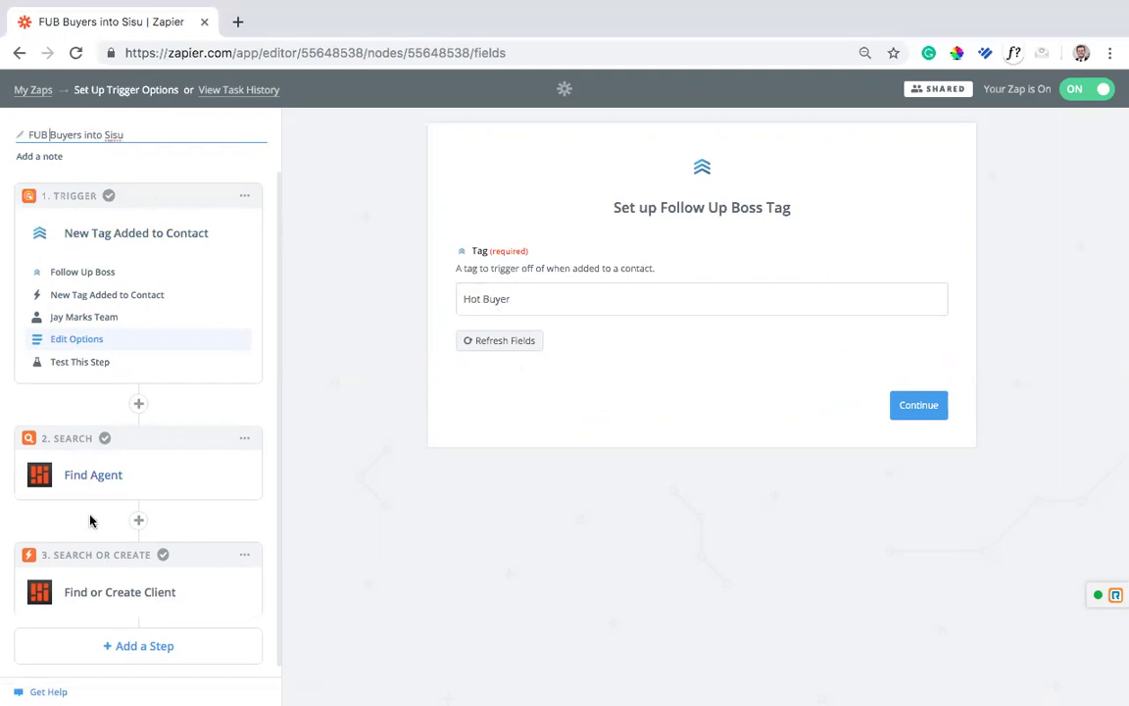
Open the buyers zap's Find or Create Client options and check the required seller-or-buyer field.
scroll(91, 520, down, 1)
click(78, 588)
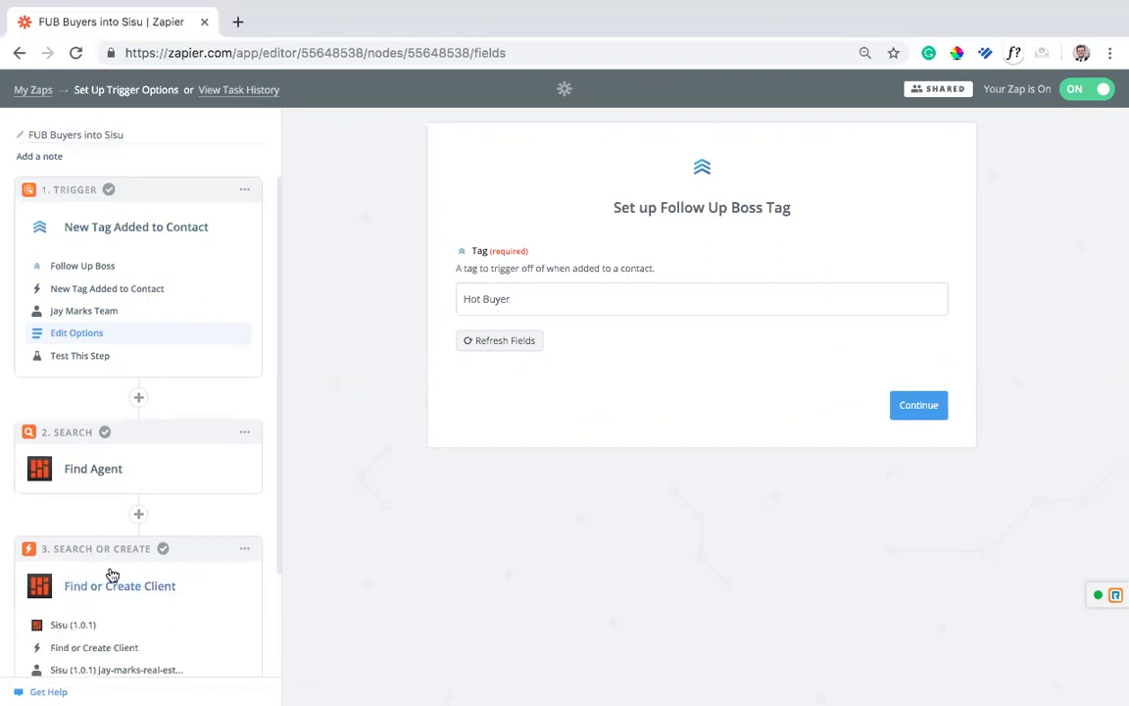
scroll(111, 575, down, 1)
click(78, 616)
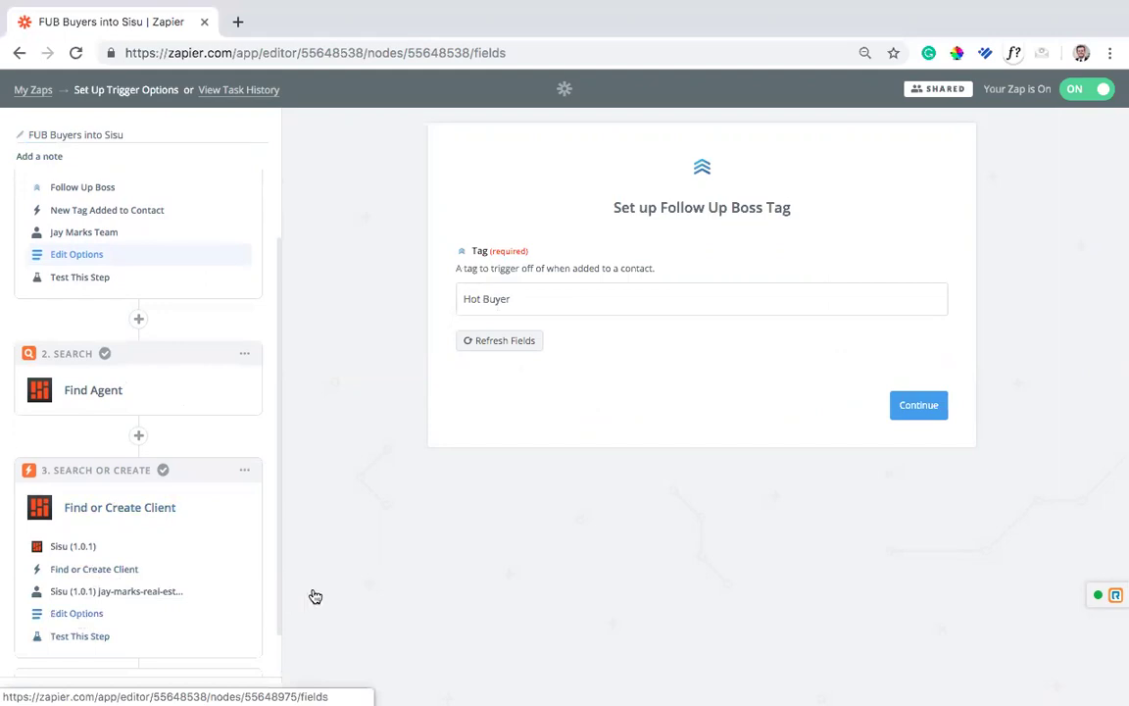
scroll(675, 398, down, 5)
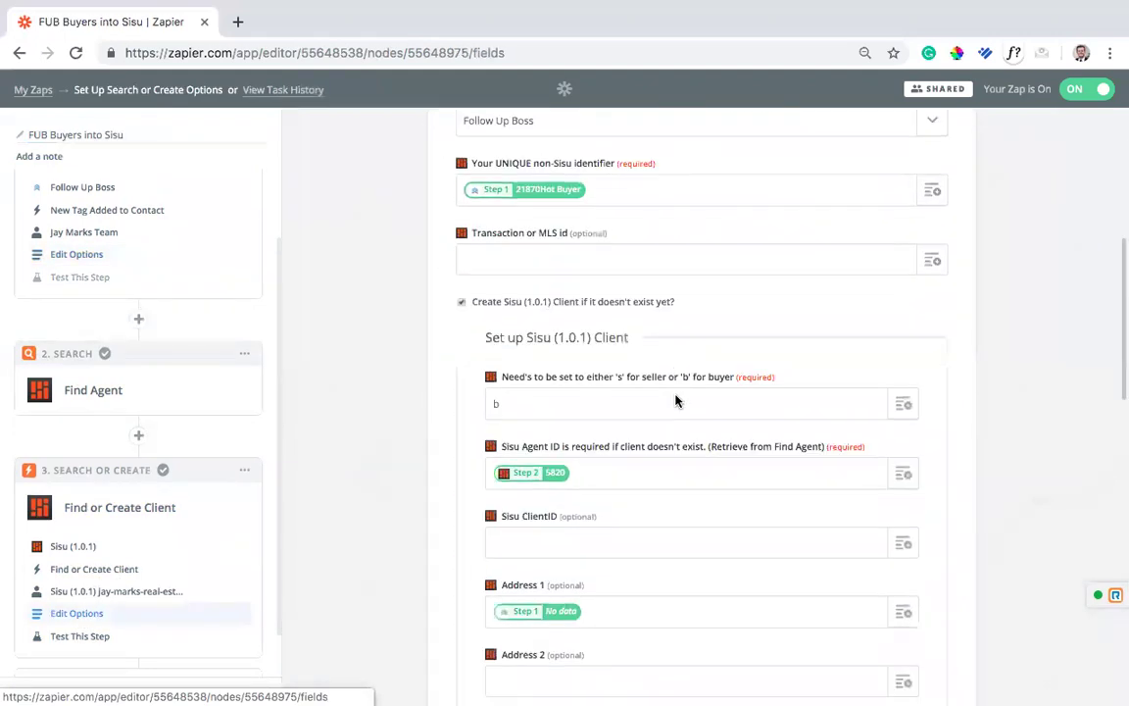
click(535, 402)
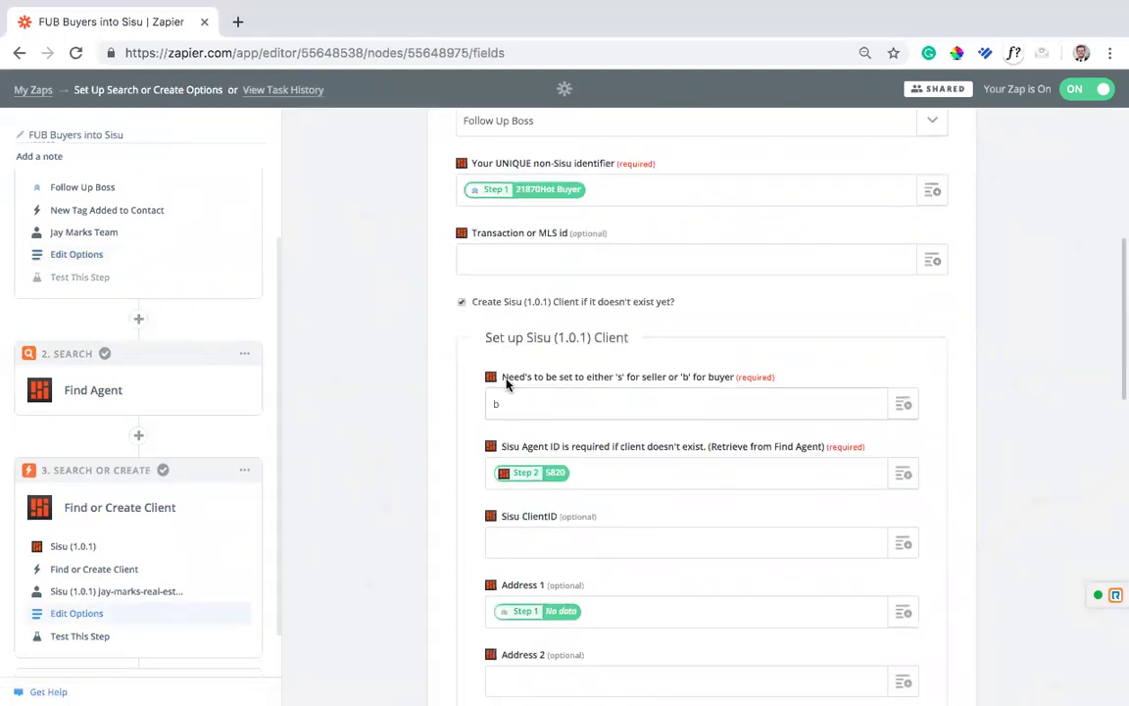
Accept the buyers zap's remaining client options as they are and finish its setup from the step test.
scroll(434, 448, down, 6)
scroll(434, 448, down, 5)
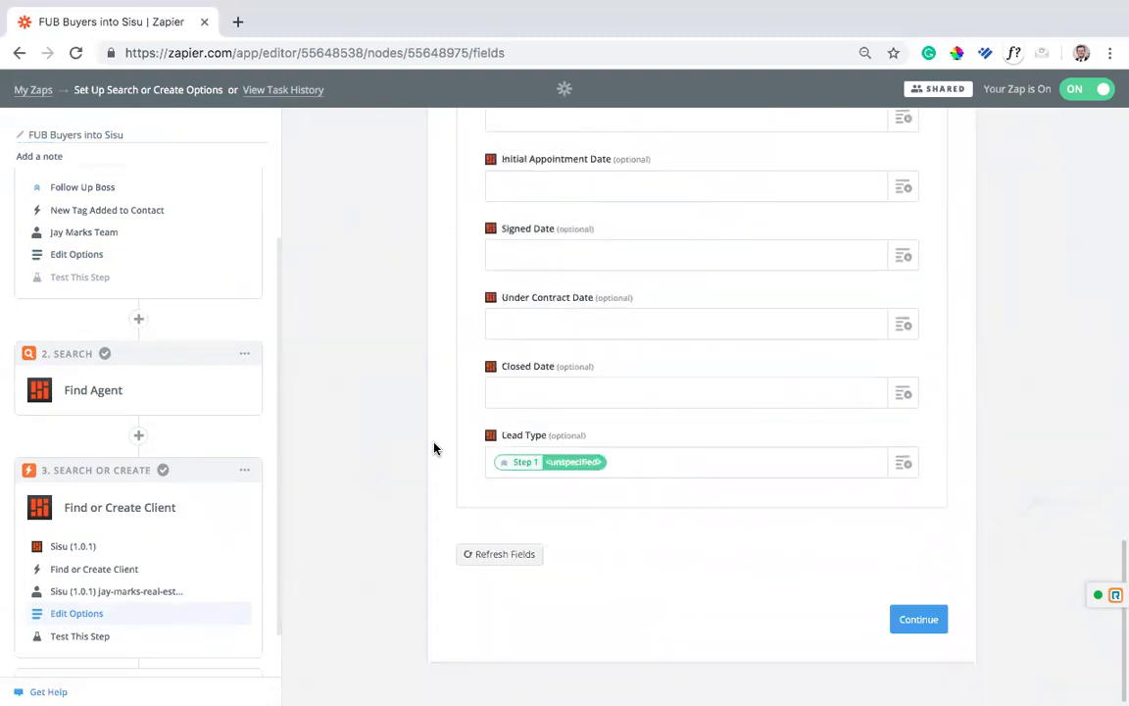
click(894, 618)
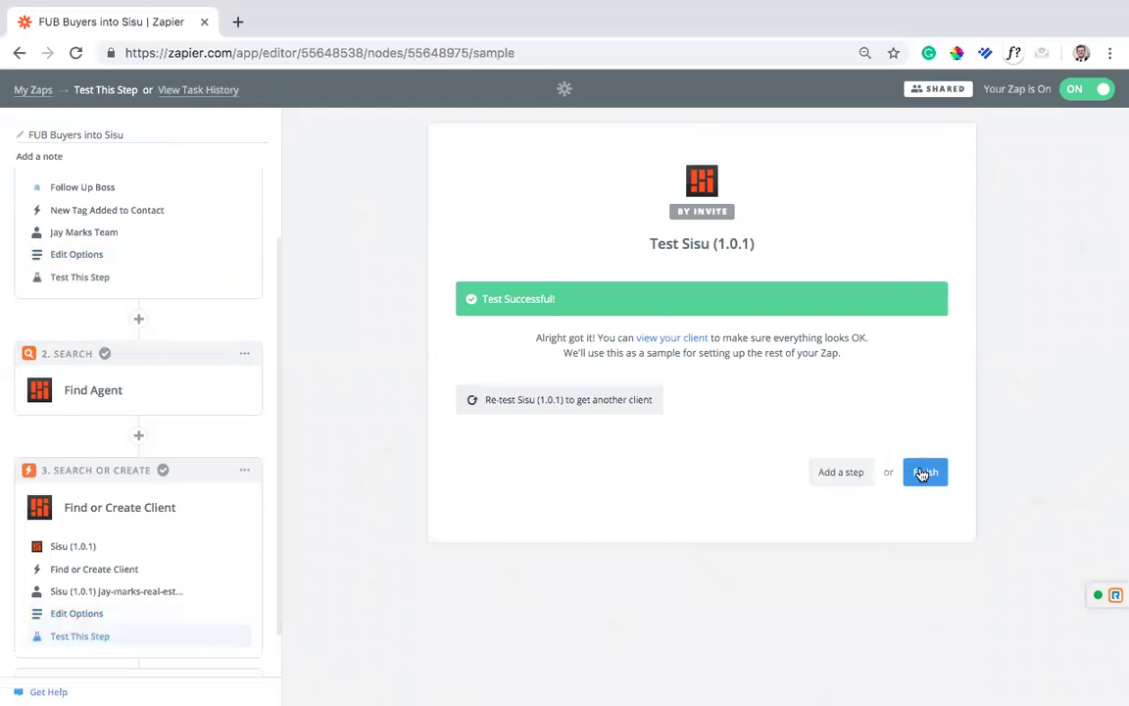
click(926, 473)
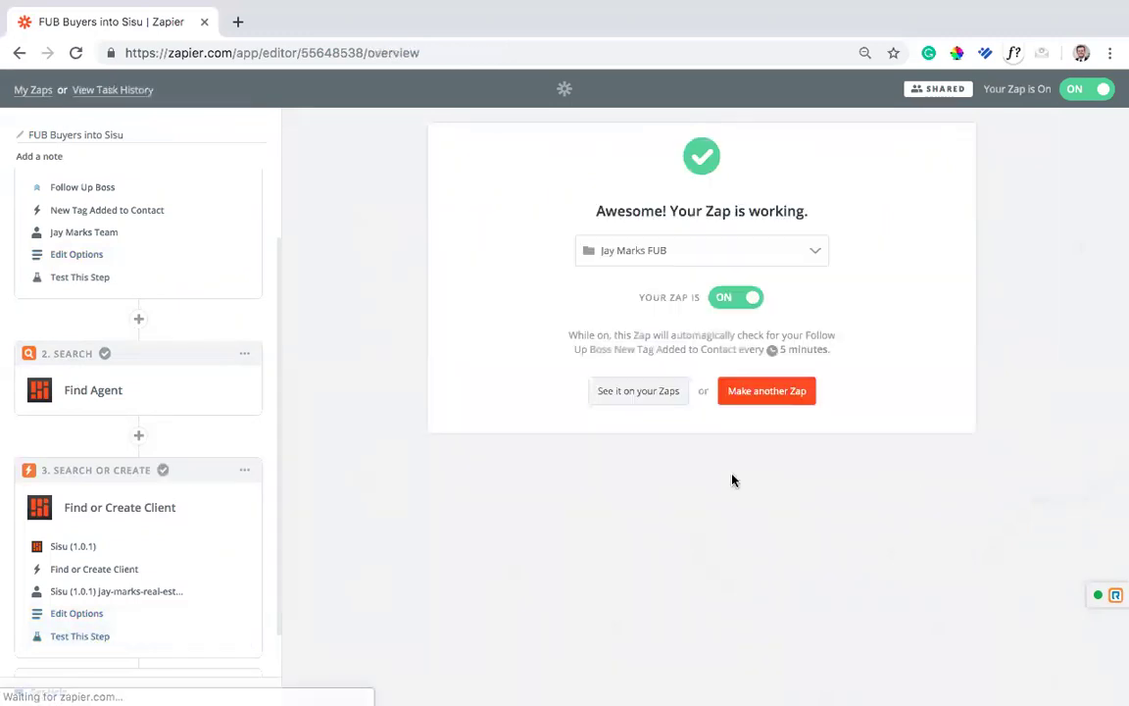